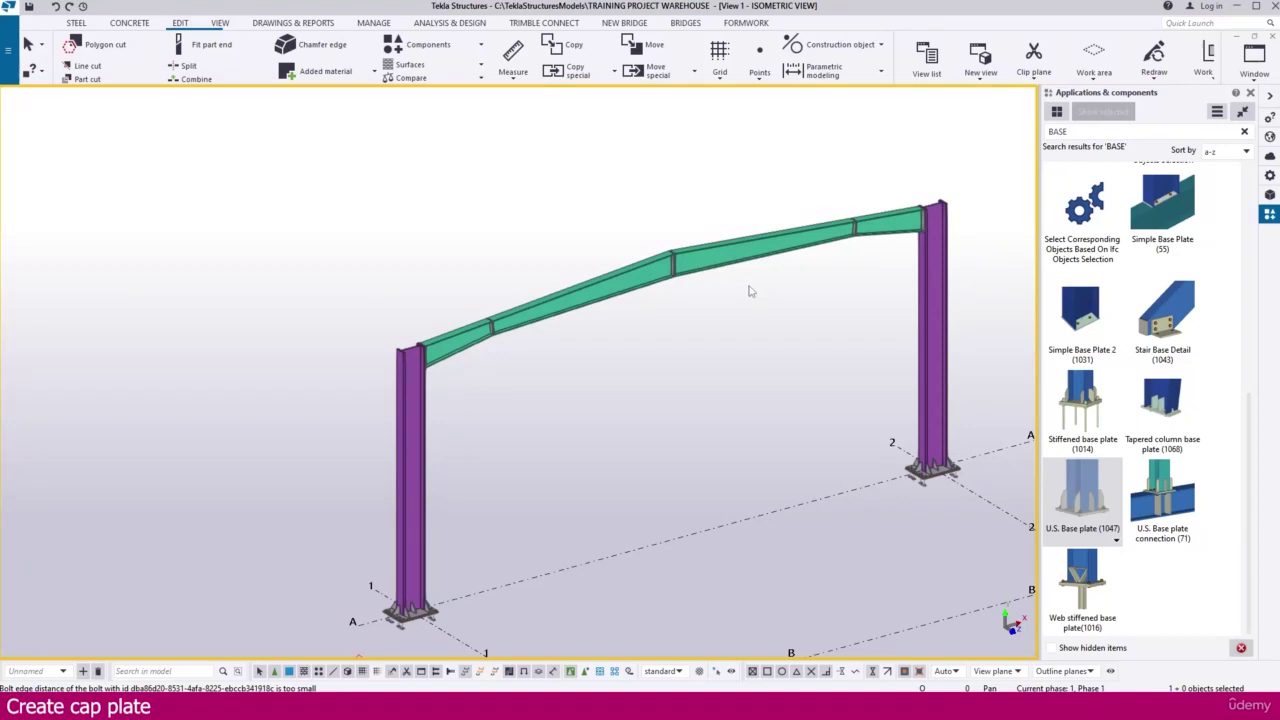
Step: Zoom into the top of the left column in the model
scroll(403, 400, up, 4)
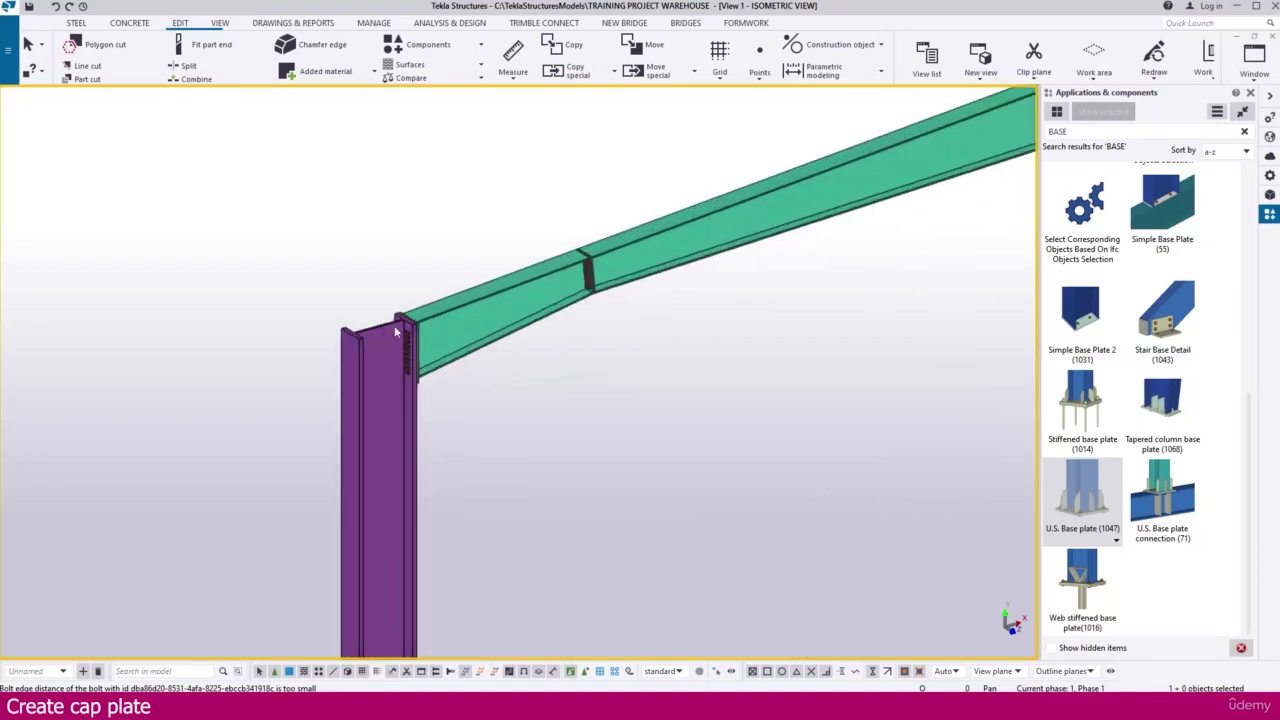
Step: Read the PL25*397 cap plate callout at the top of column 1 on the grid elevation drawing
key(alt+Tab)
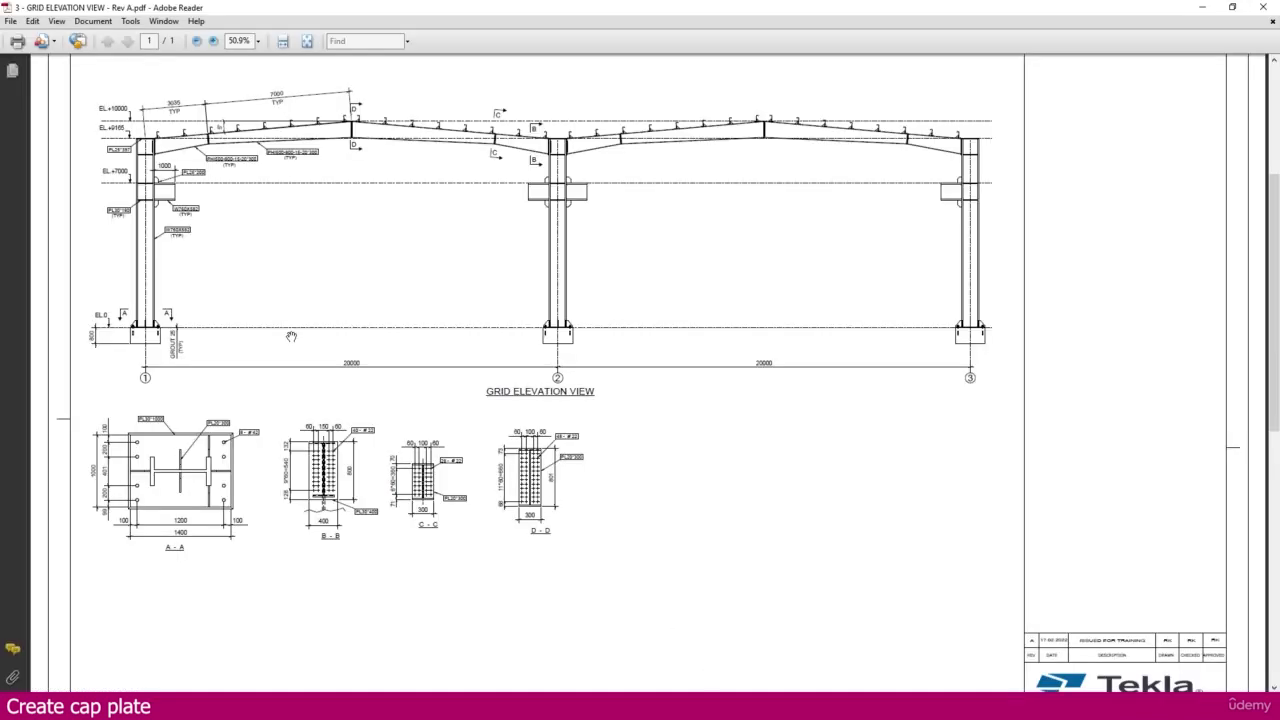
ctrl+scroll(95, 112, up, 3)
ctrl+scroll(95, 112, up, 8)
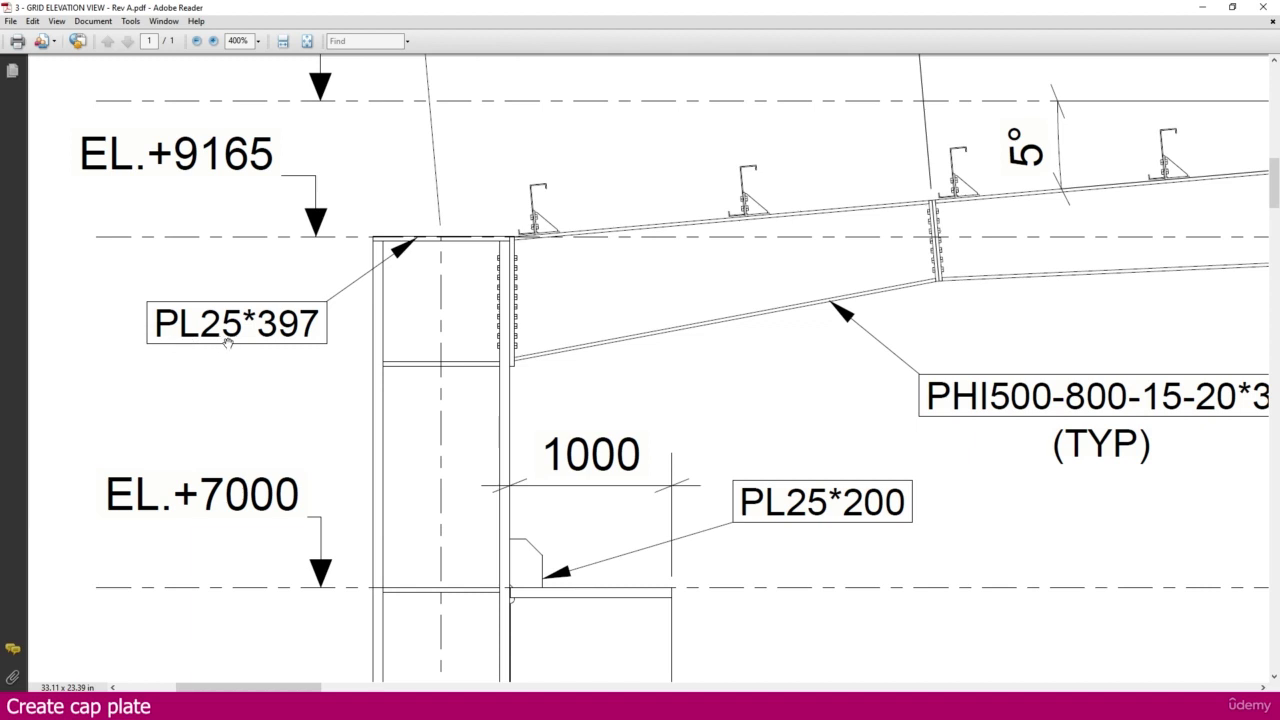
ctrl+scroll(250, 320, down, 5)
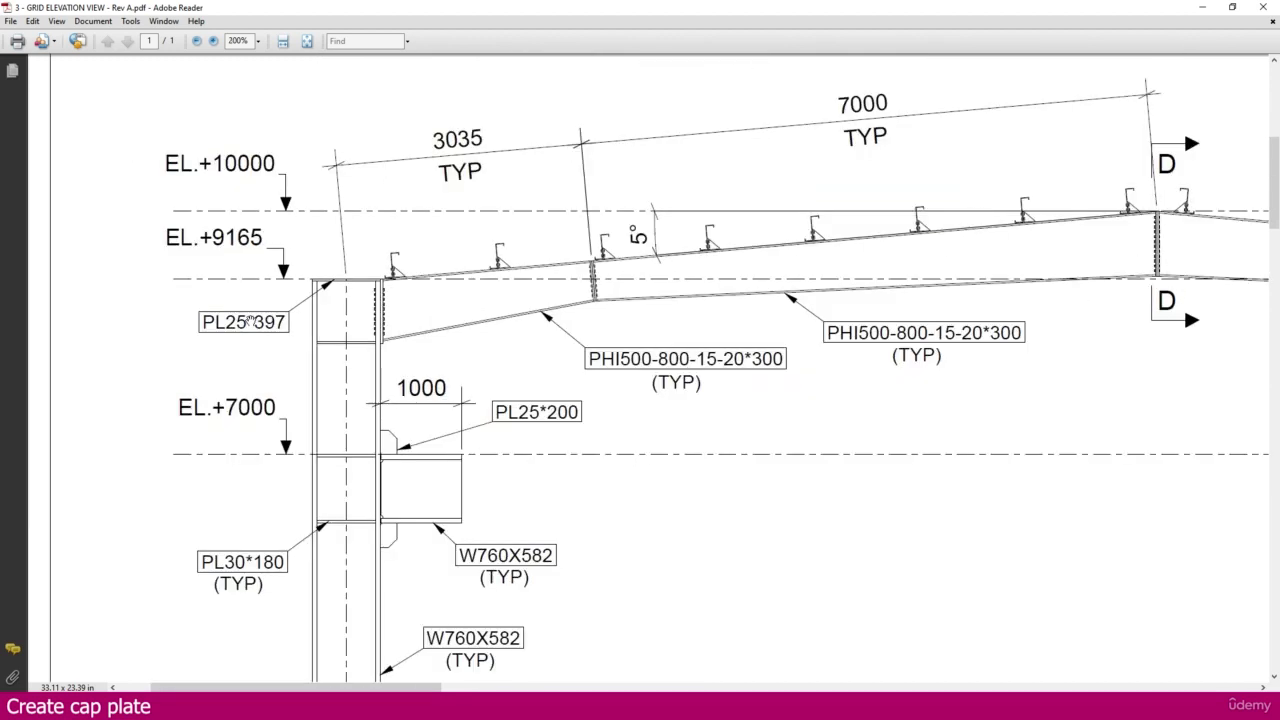
mouse_move(700, 710)
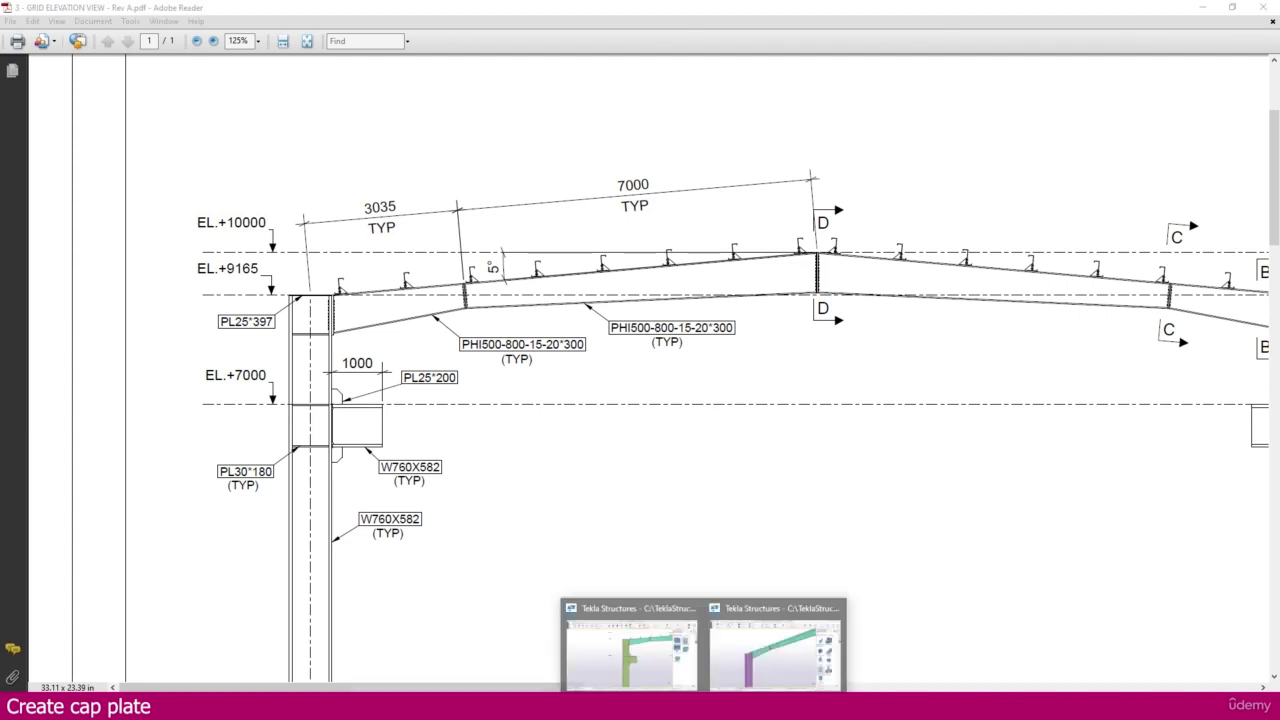
click(783, 655)
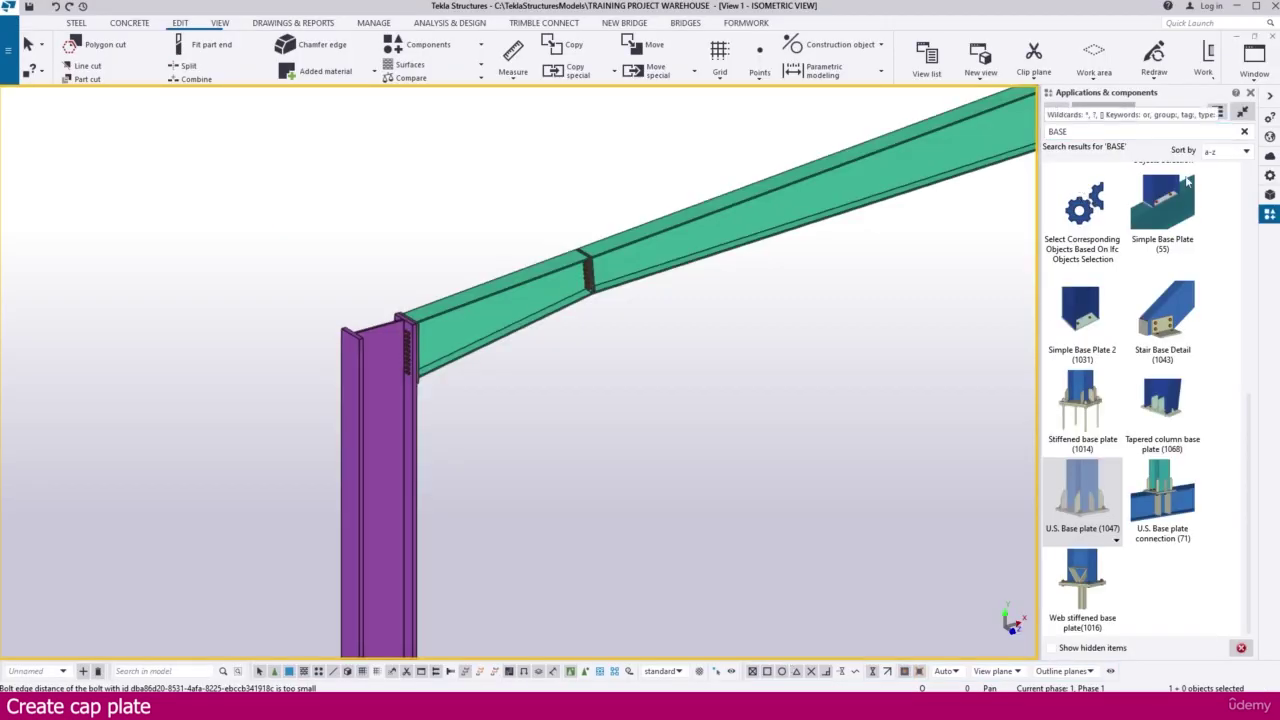
Step: Search the component catalog for CAP instead of BASE and reframe the portal frame
double_click(1060, 132)
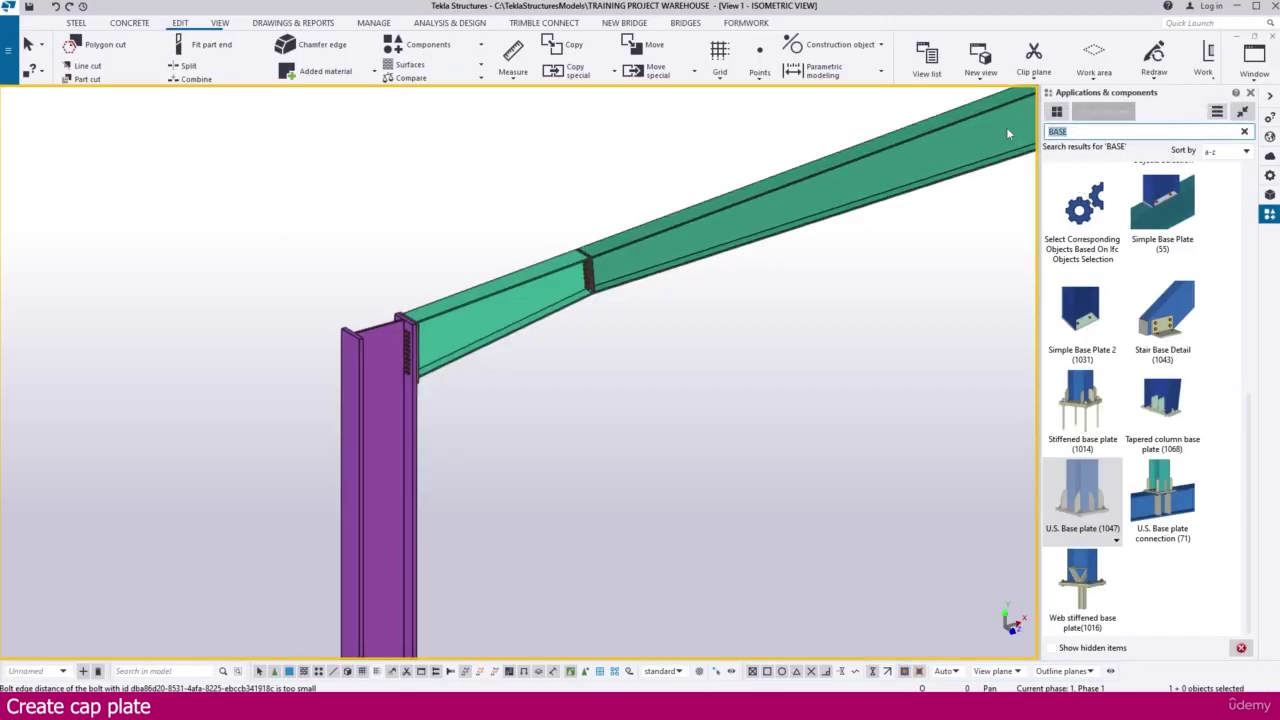
text(CAP)
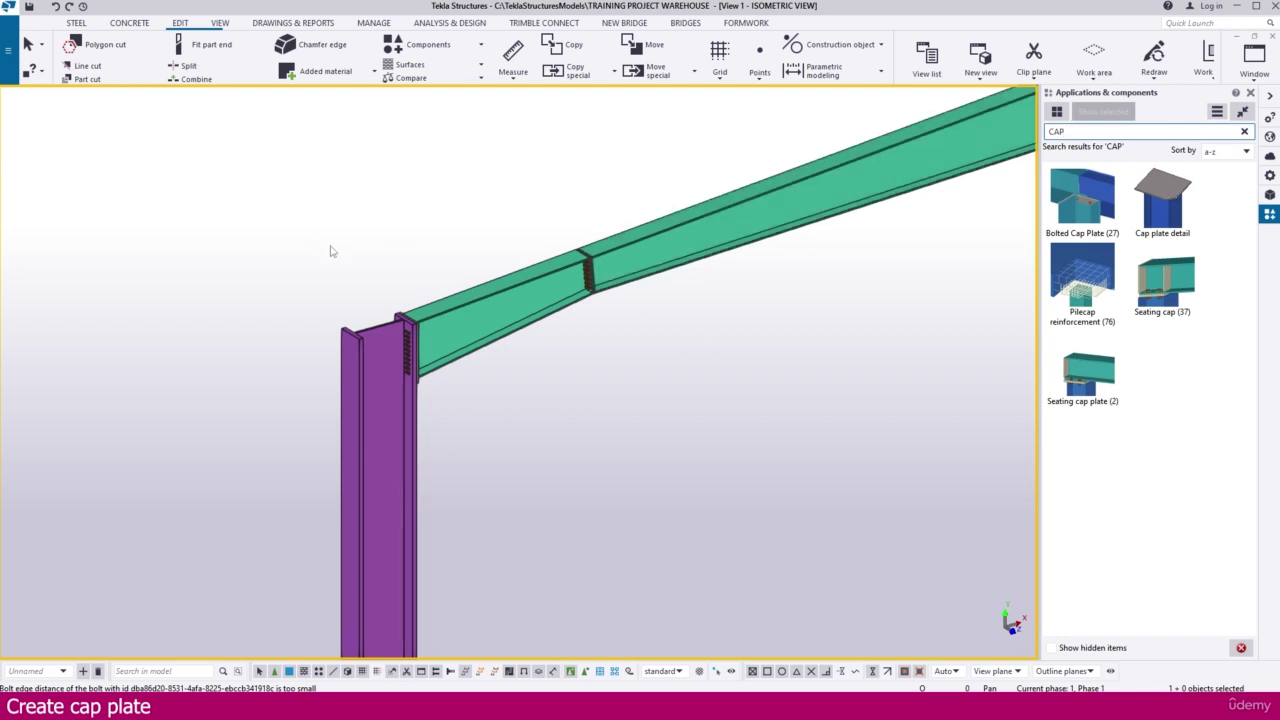
scroll(332, 251, down, 5)
scroll(318, 410, up, 1)
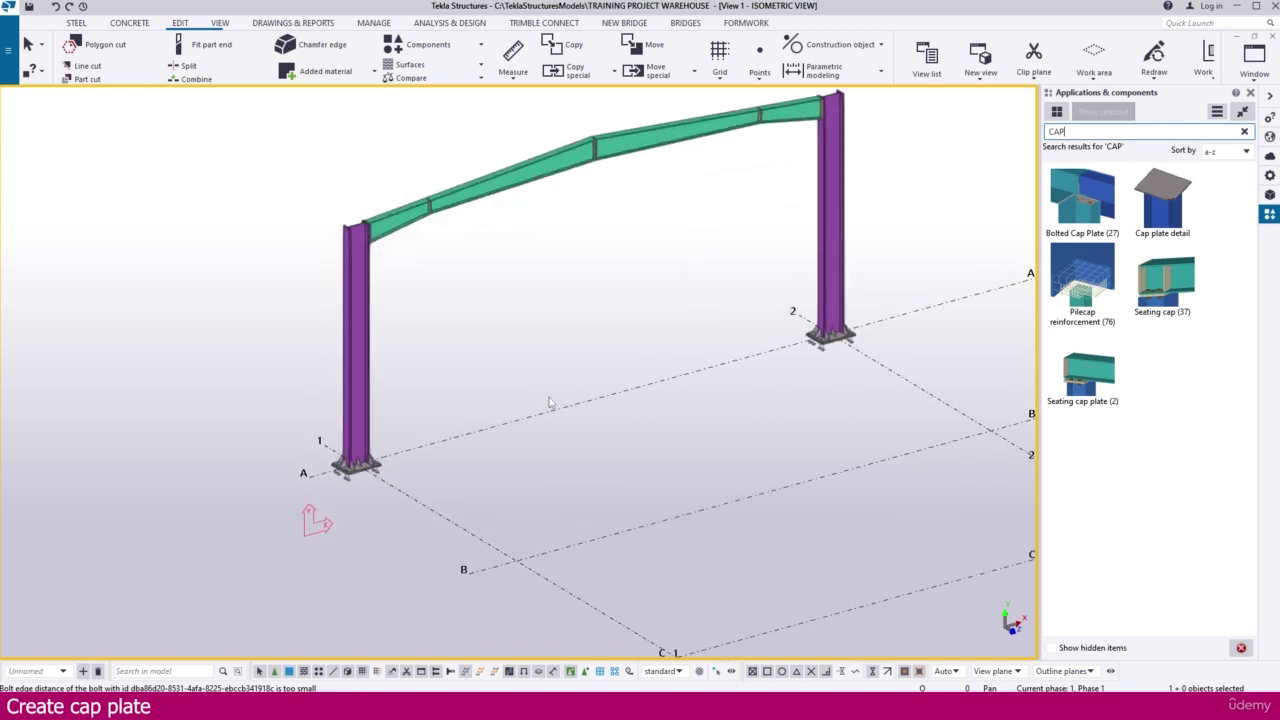
middle_drag(117, 181, 57, 226)
middle_drag(688, 361, 608, 371)
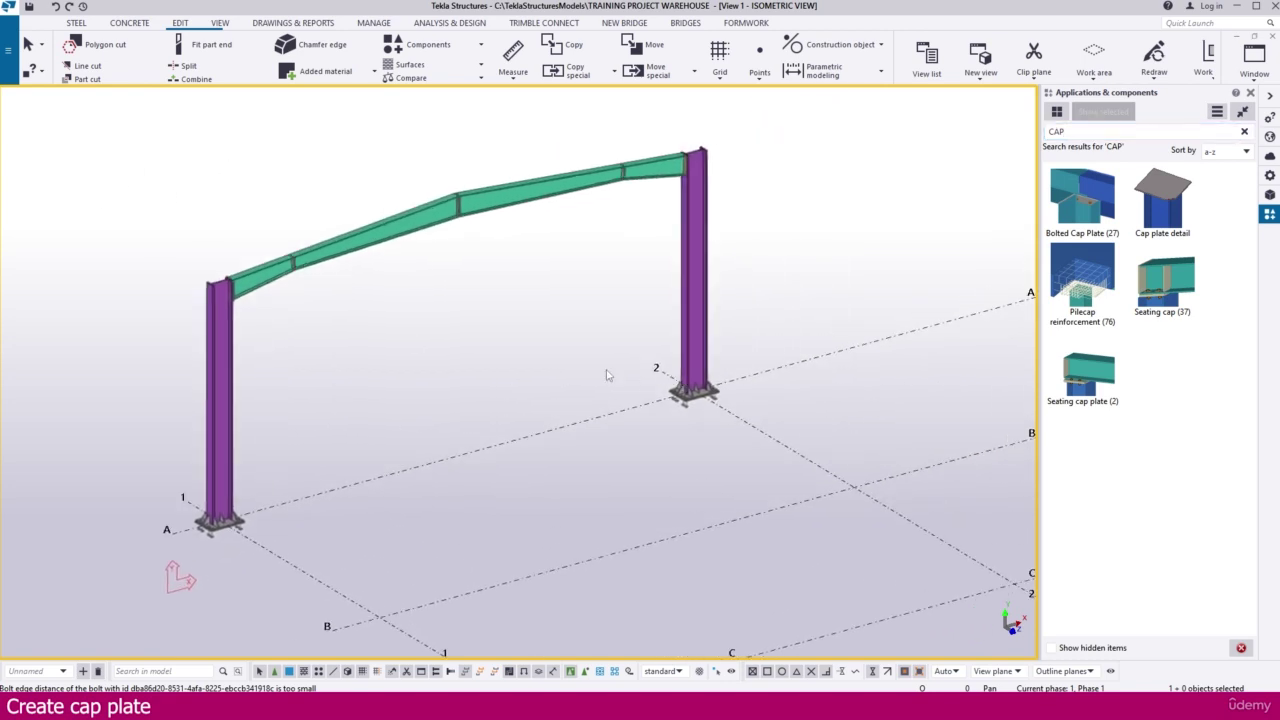
Step: In the Grid A view, place a Cap plate detail on the left column's top end
key(ctrl+Tab)
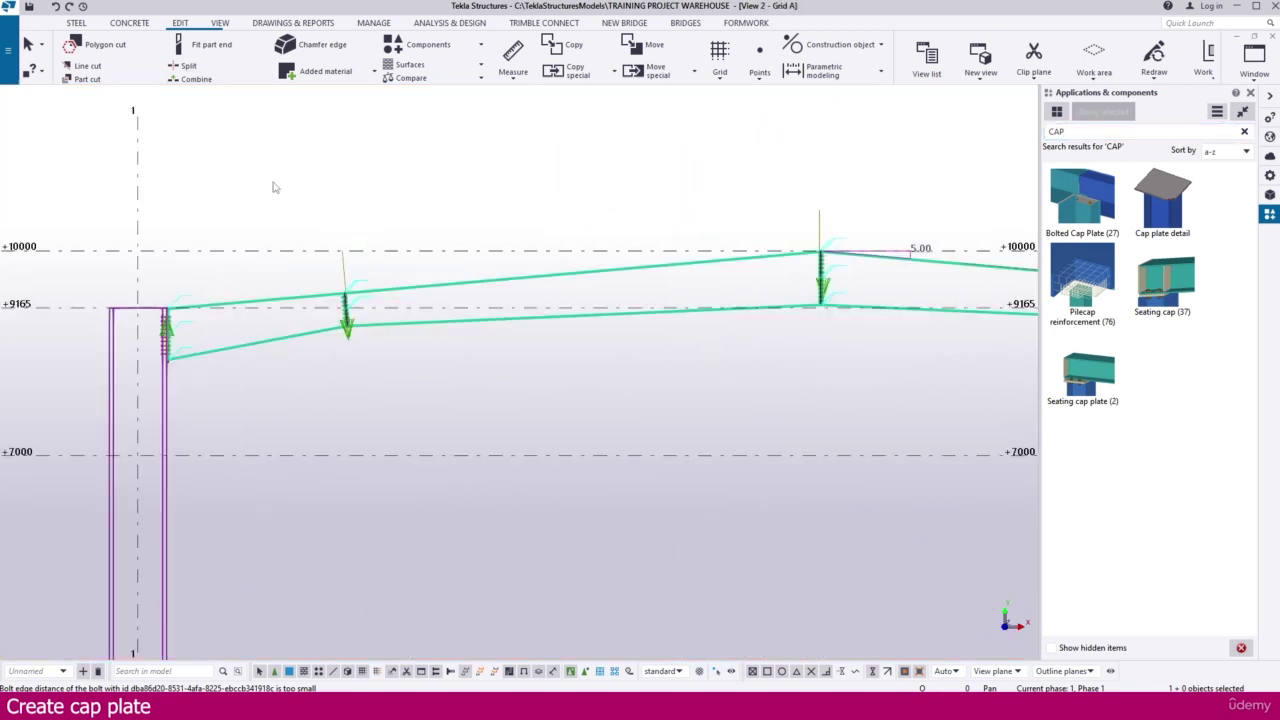
scroll(270, 189, down, 3)
scroll(126, 237, up, 1)
scroll(352, 229, up, 4)
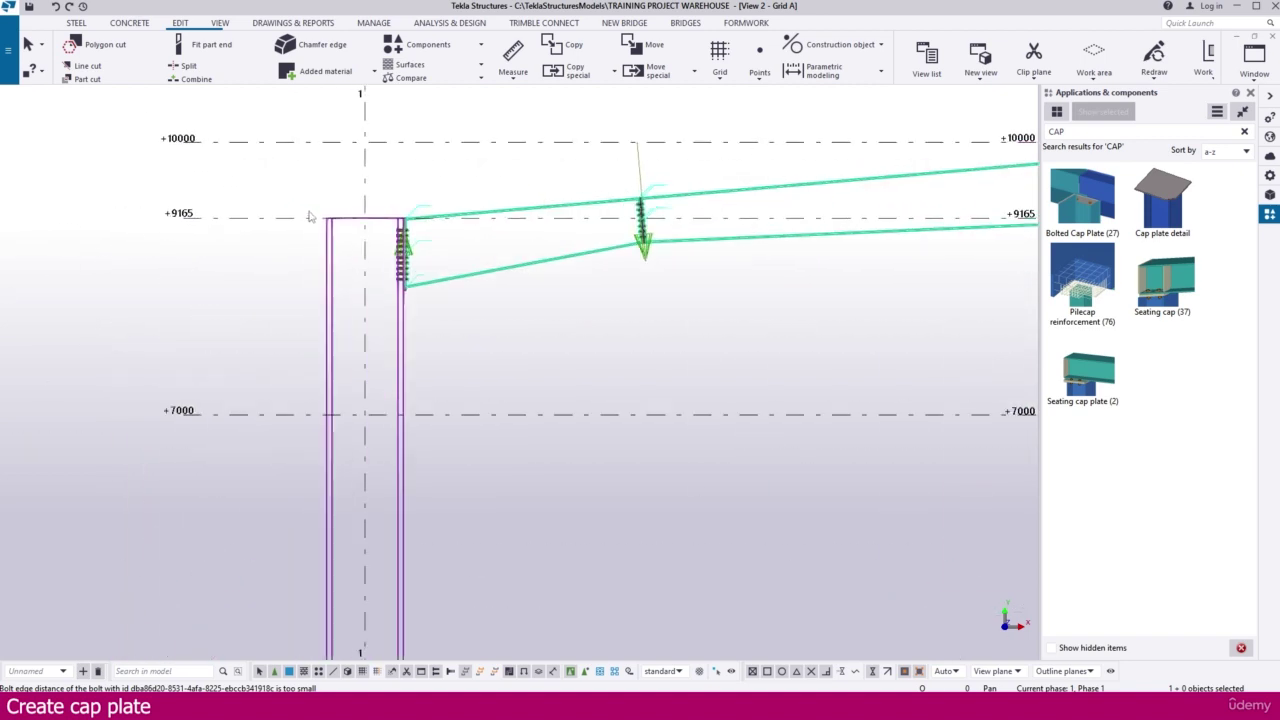
click(1163, 186)
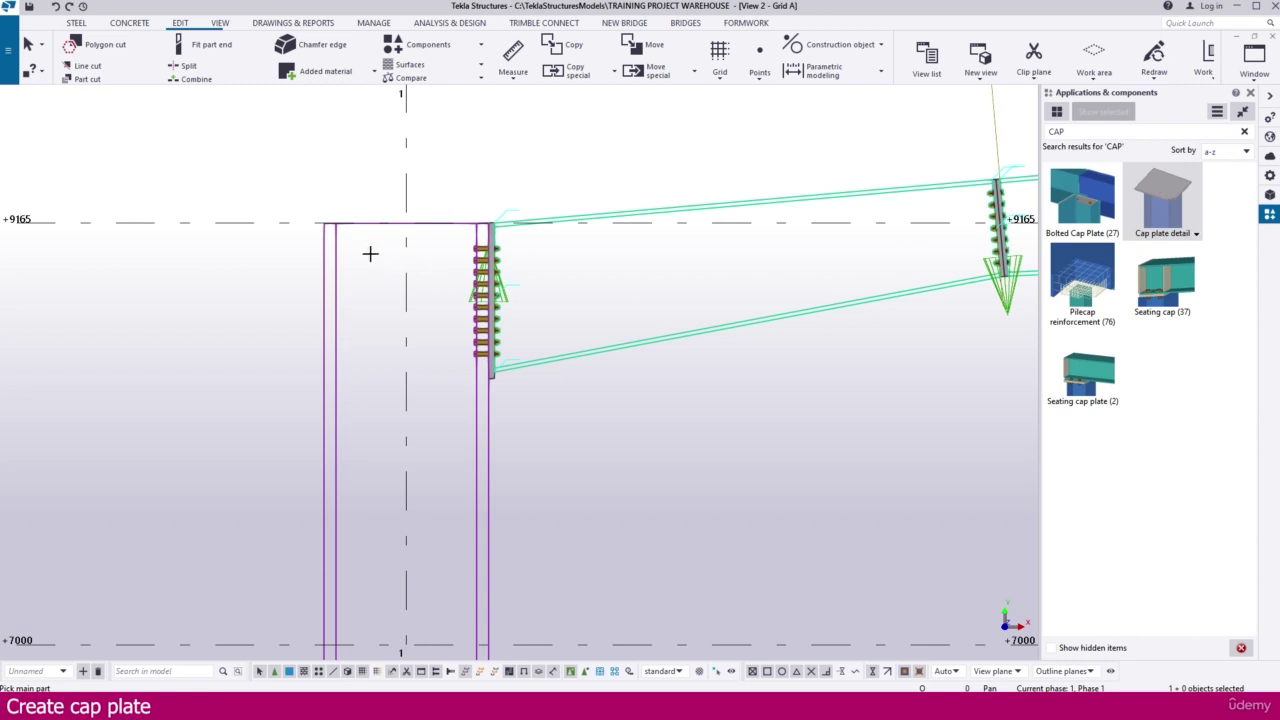
scroll(334, 229, up, 3)
click(317, 224)
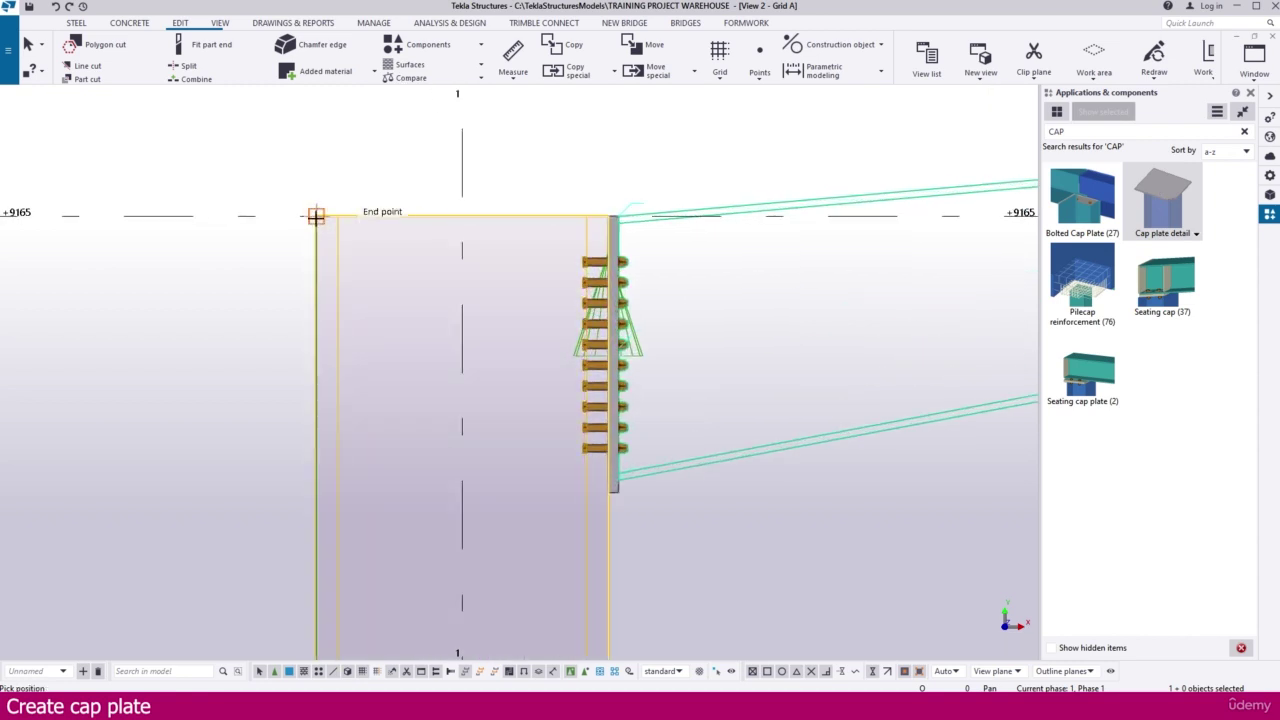
click(316, 215)
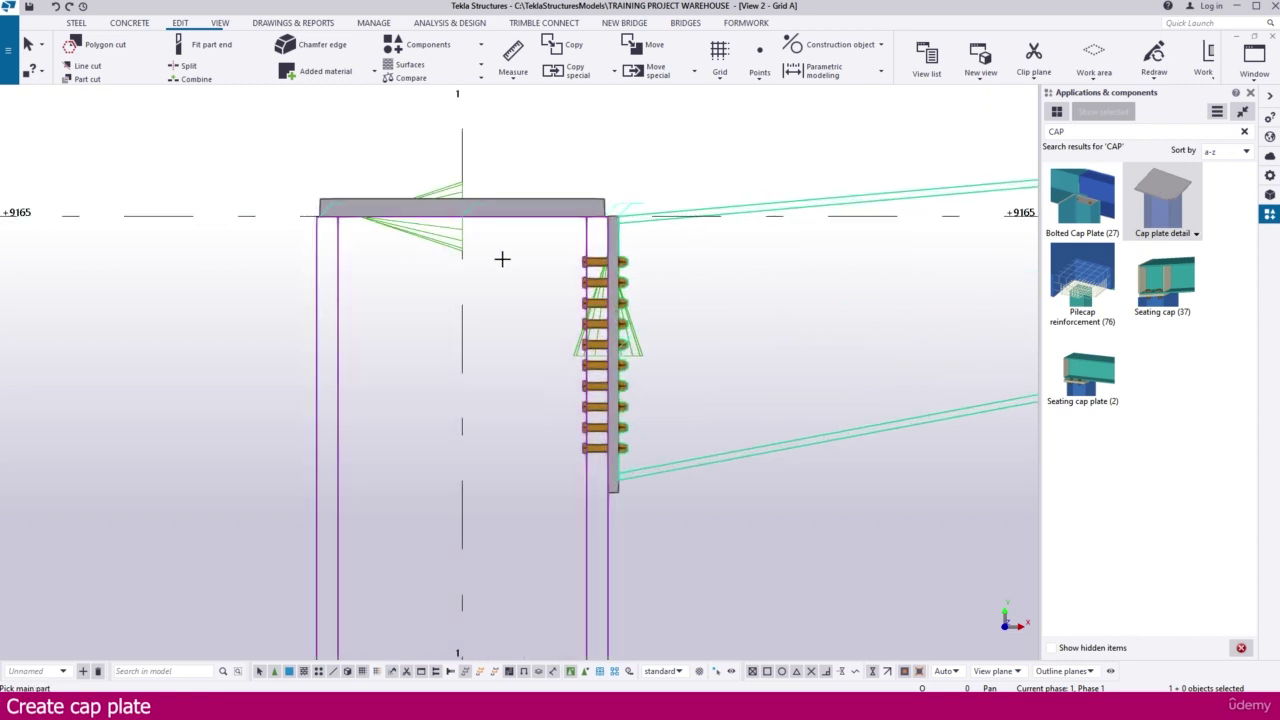
scroll(614, 230, up, 2)
middle_drag(619, 229, 568, 321)
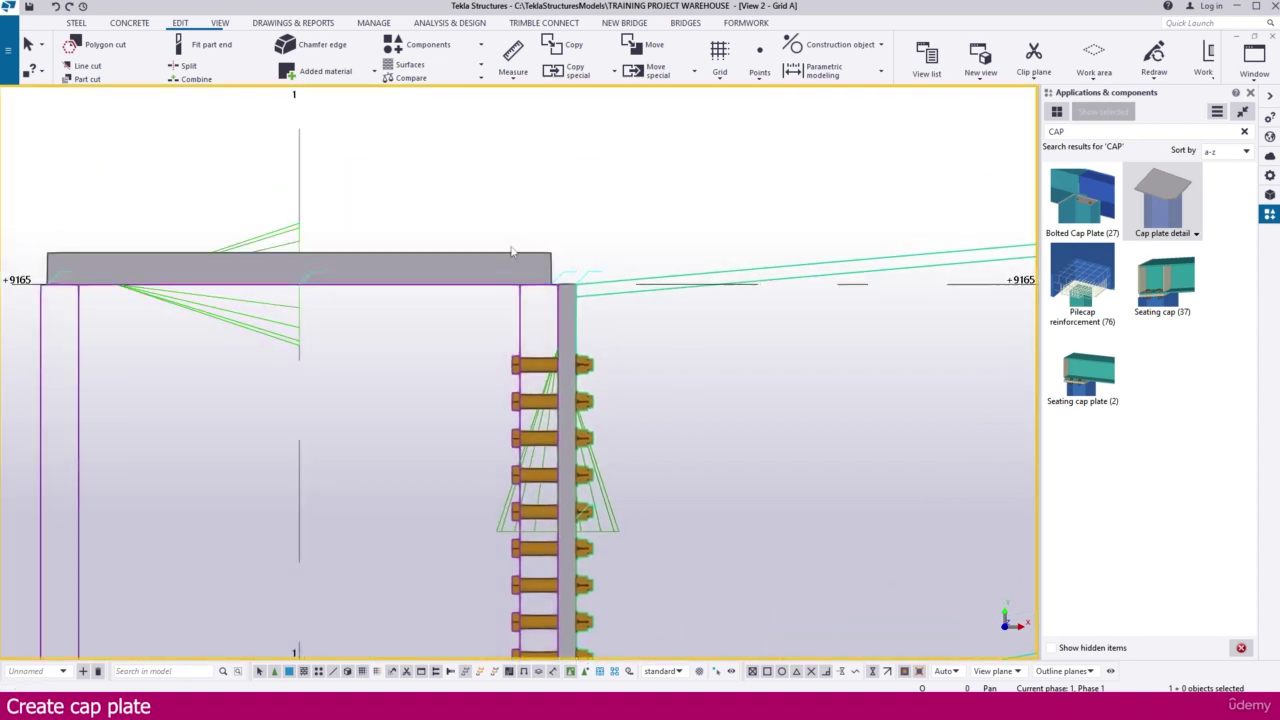
Step: Set the cap plate edge offsets to zero so it ends flush with the column edge
double_click(504, 258)
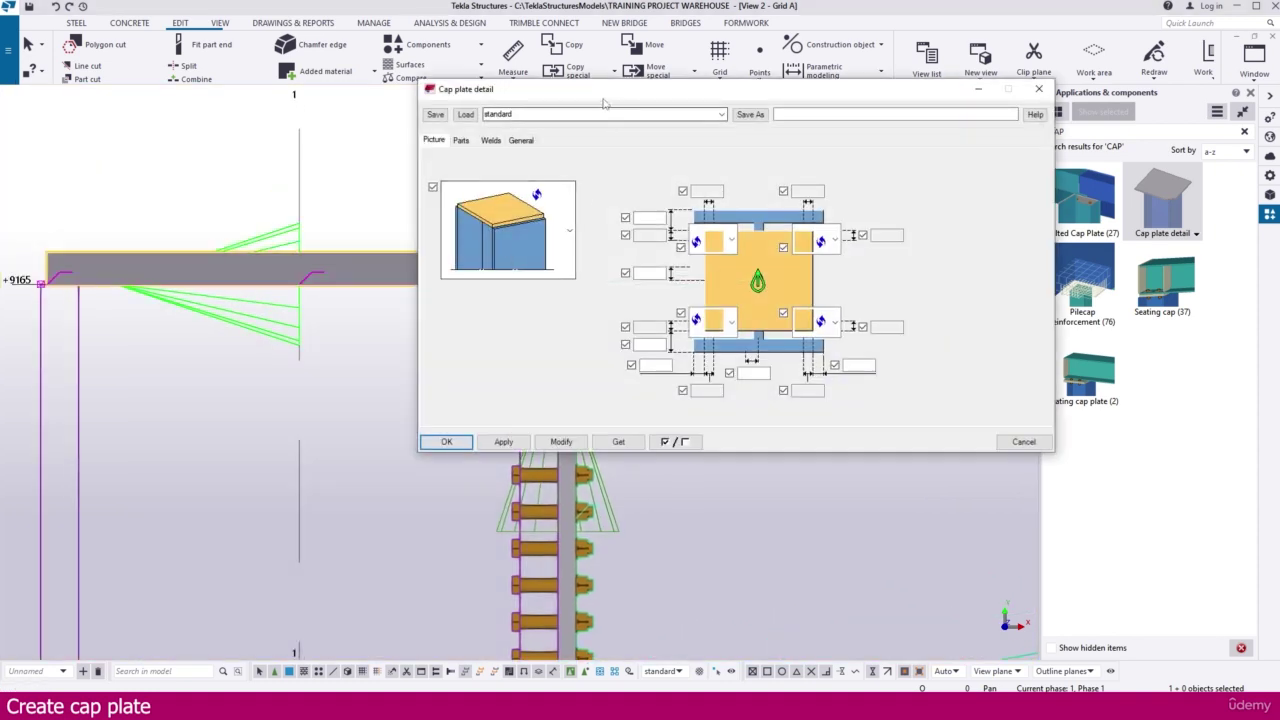
drag(477, 120, 912, 149)
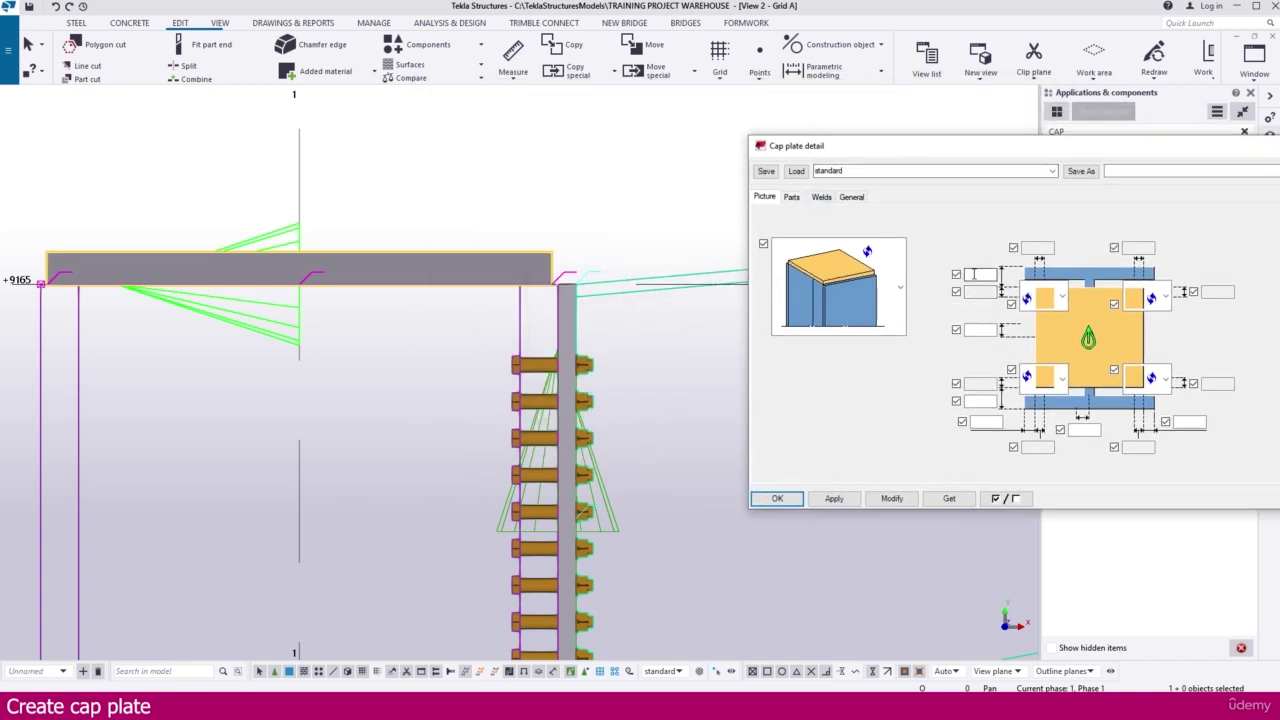
click(973, 274)
text(0)
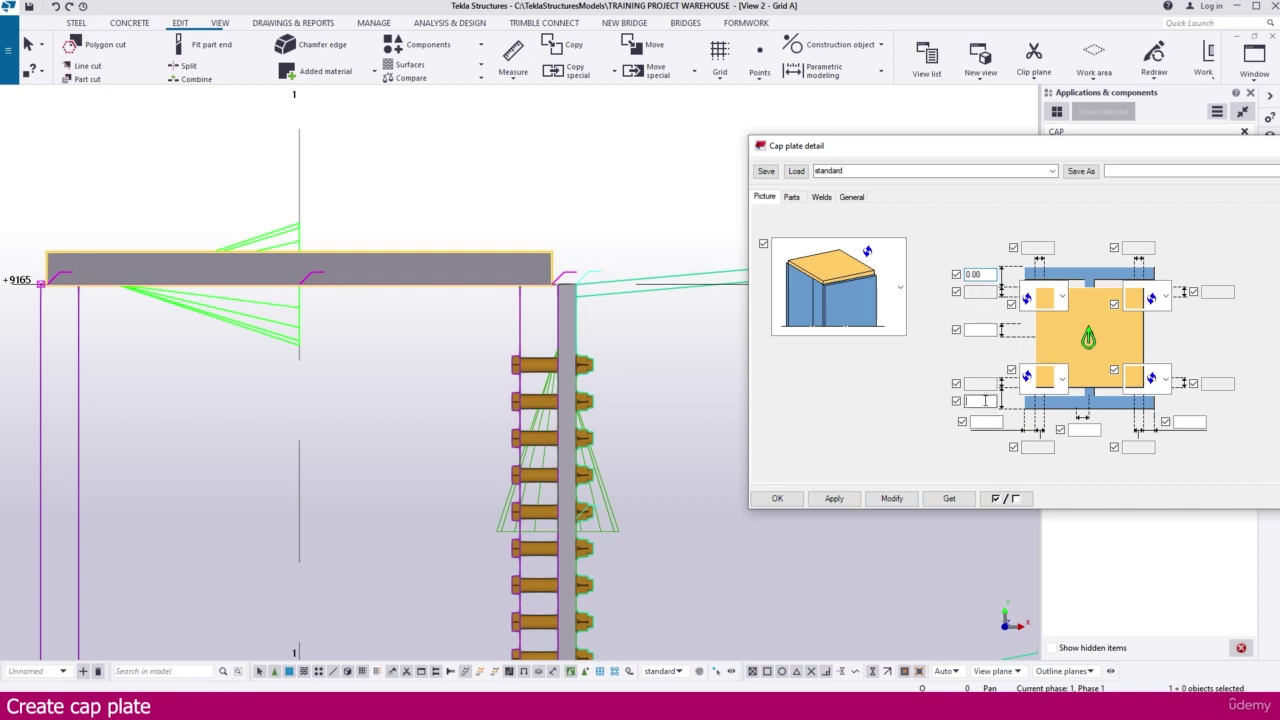
text(0)
click(988, 422)
text(00)
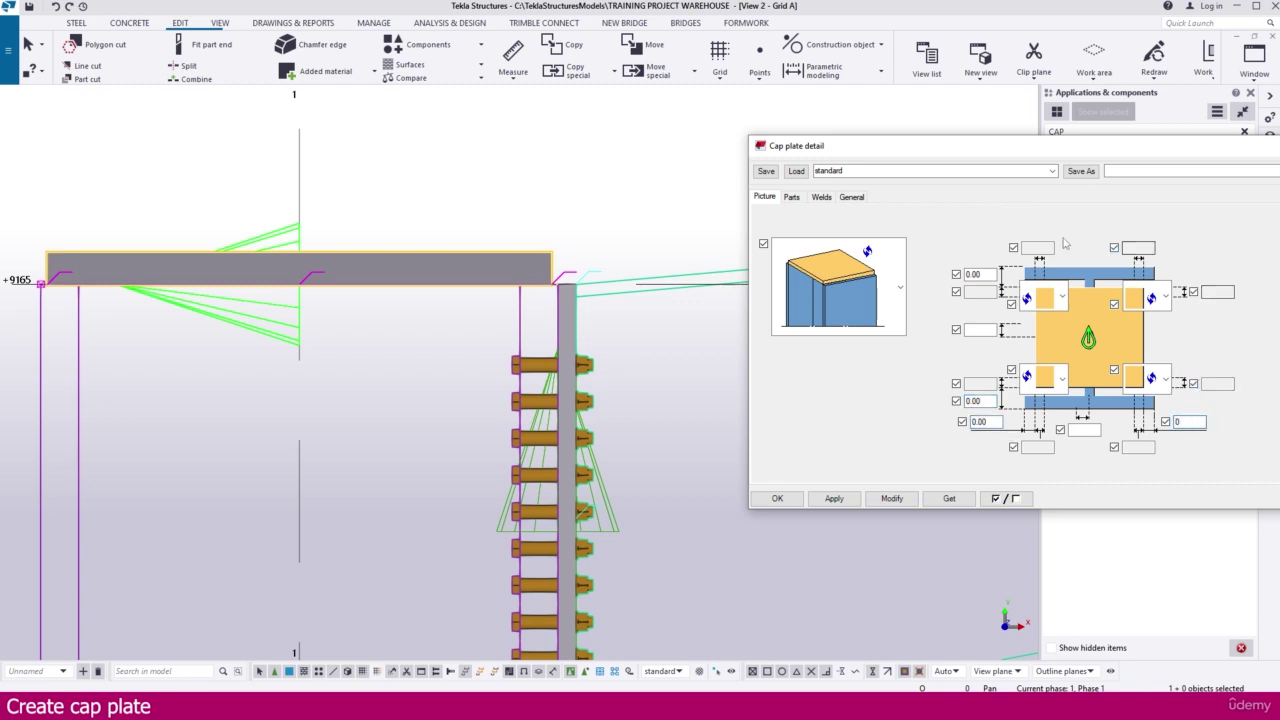
click(893, 499)
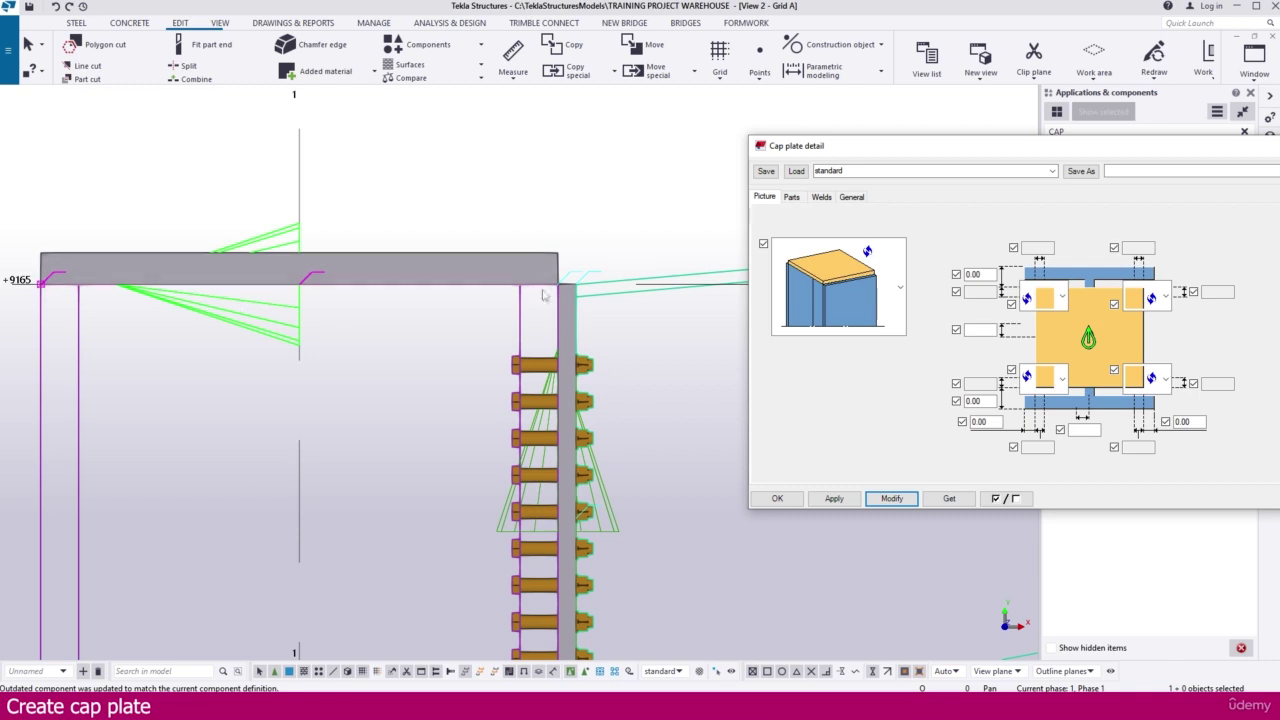
middle_drag(560, 275, 557, 290)
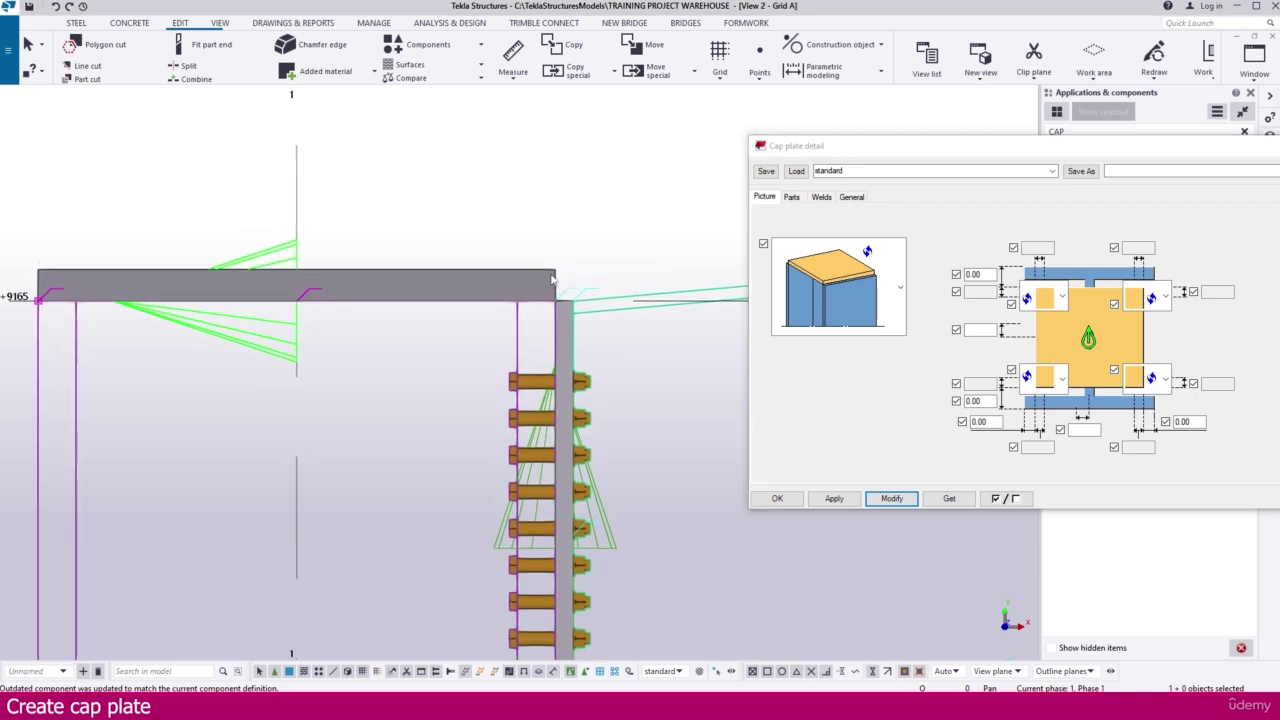
Step: Set the cap plate thickness to 25, matching the PL25 size on the elevation drawing
click(792, 197)
click(838, 230)
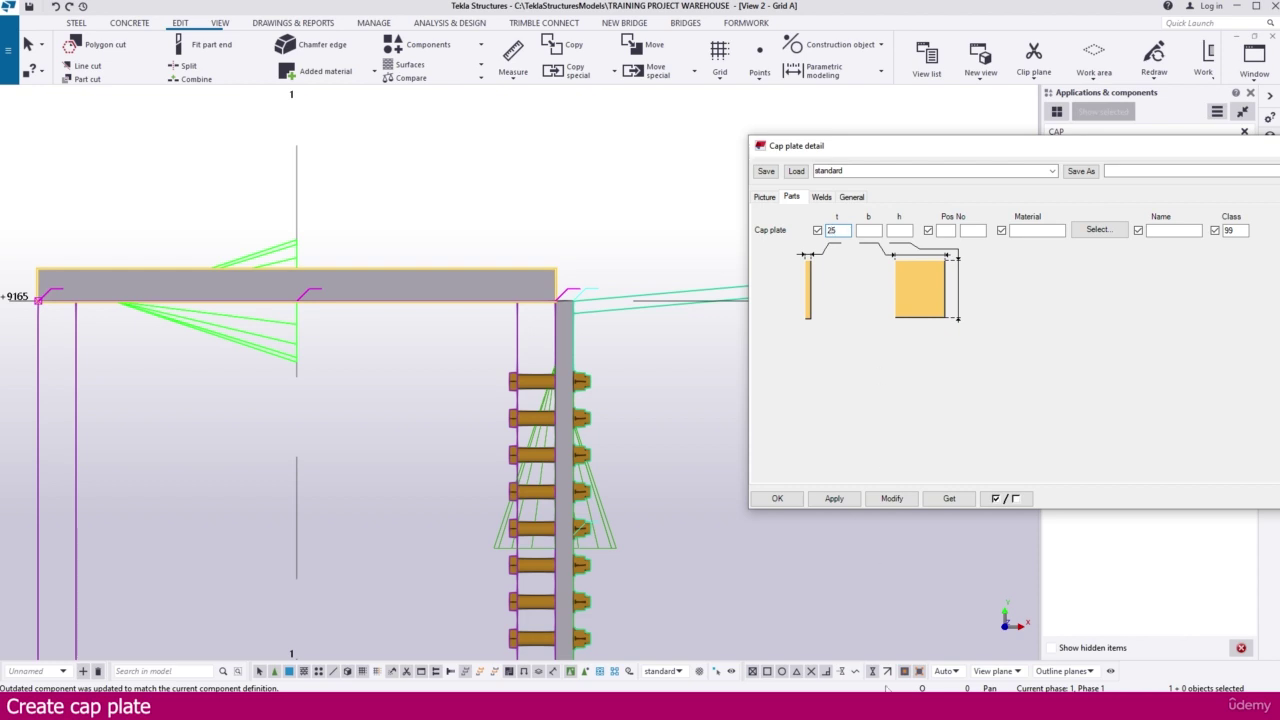
key(alt+Tab)
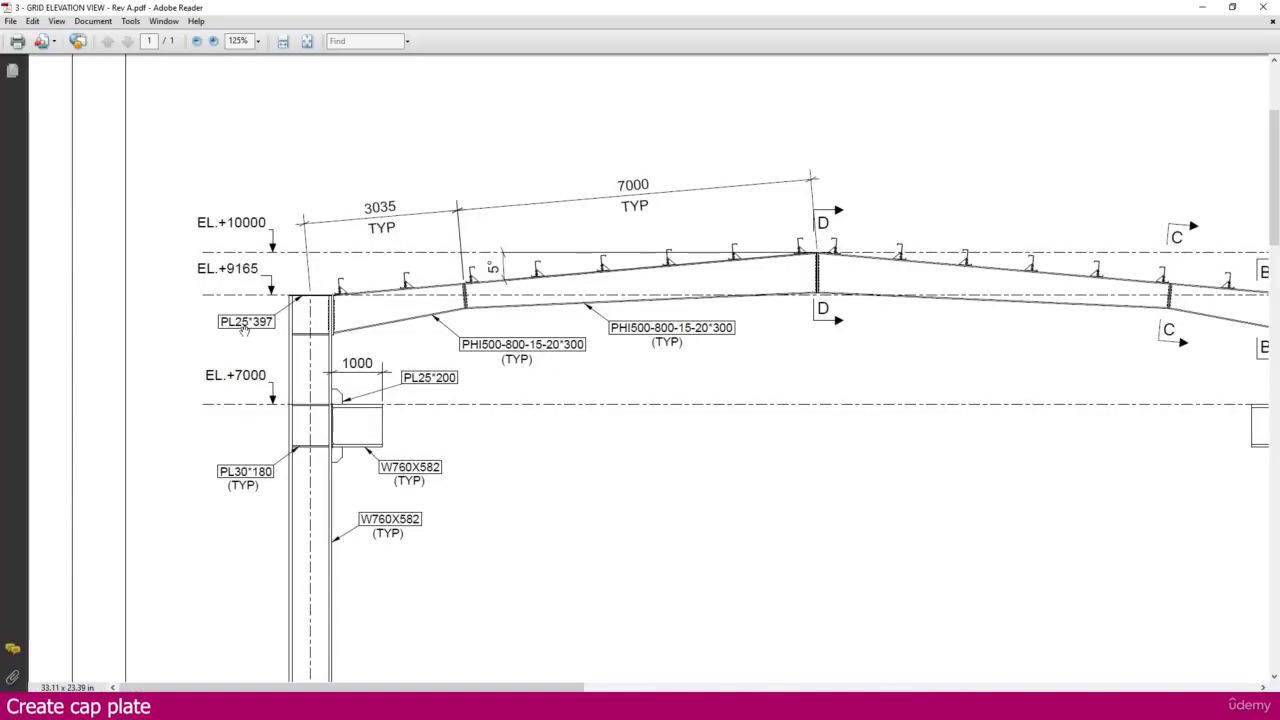
click(1202, 7)
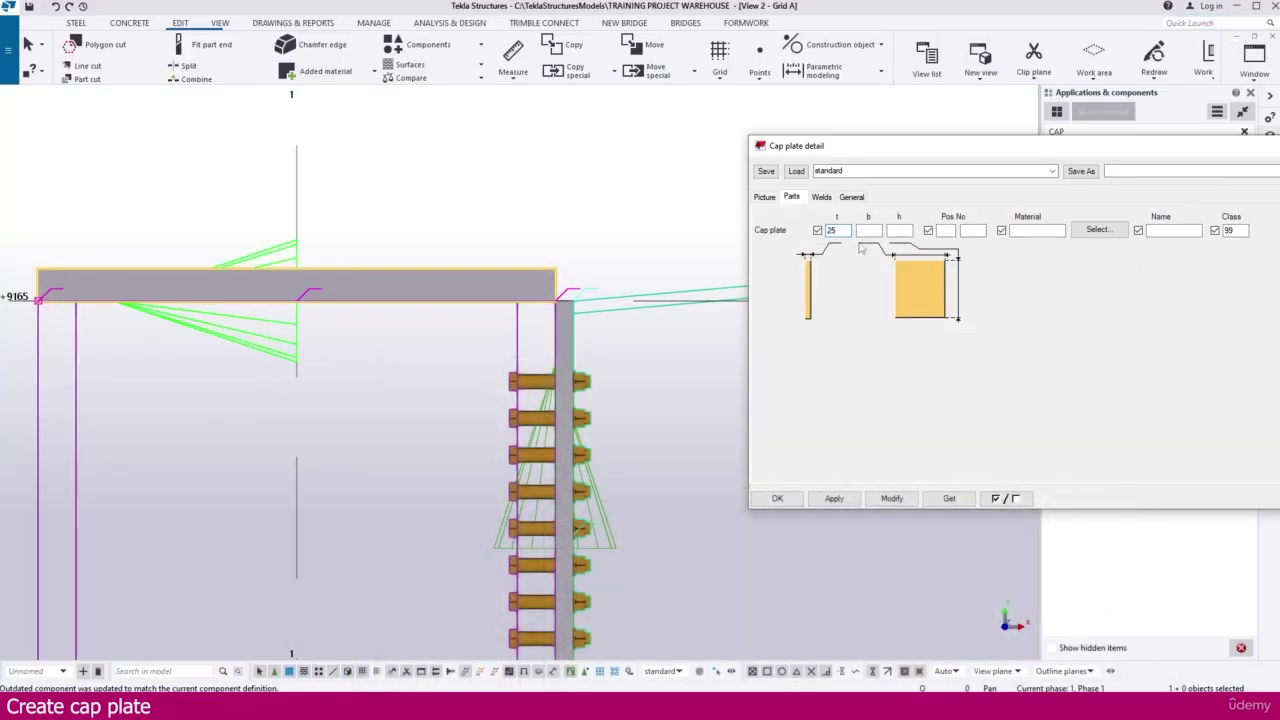
Step: Give the cap plate position P 1, material A36 and name PLATE, and update the modelled plate
click(951, 231)
text(P)
click(972, 231)
text(1)
click(1098, 229)
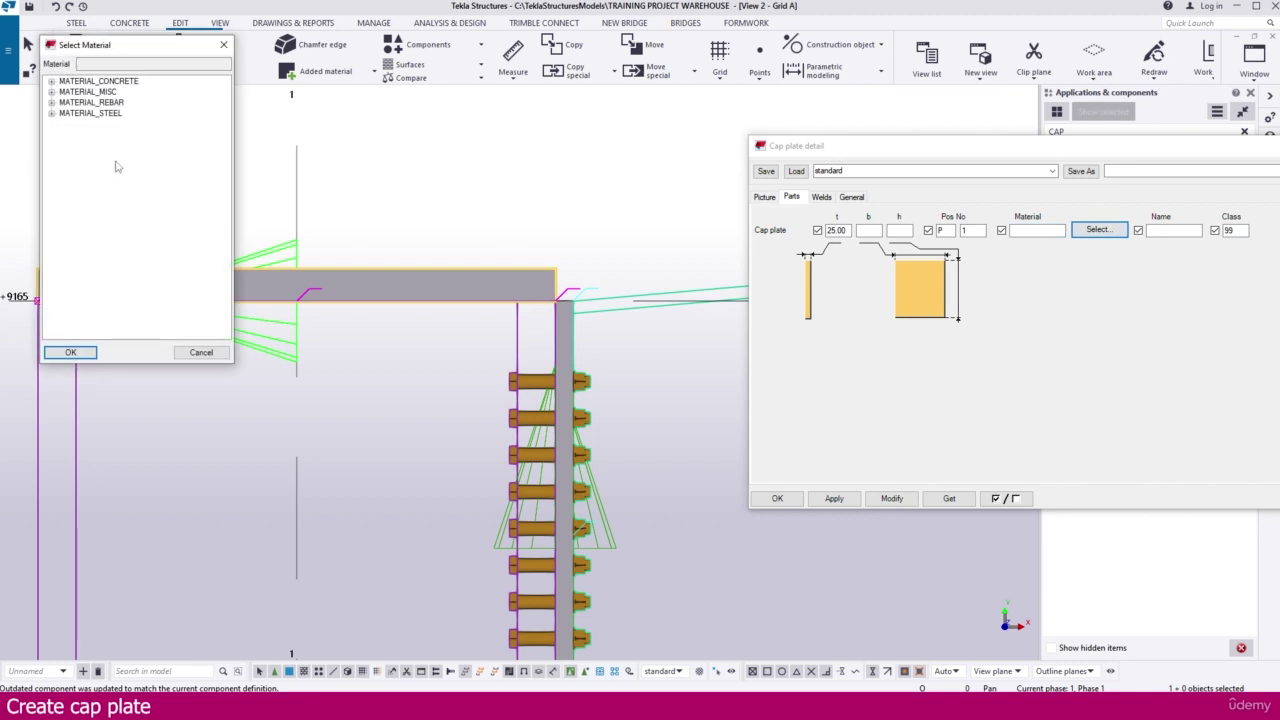
click(51, 113)
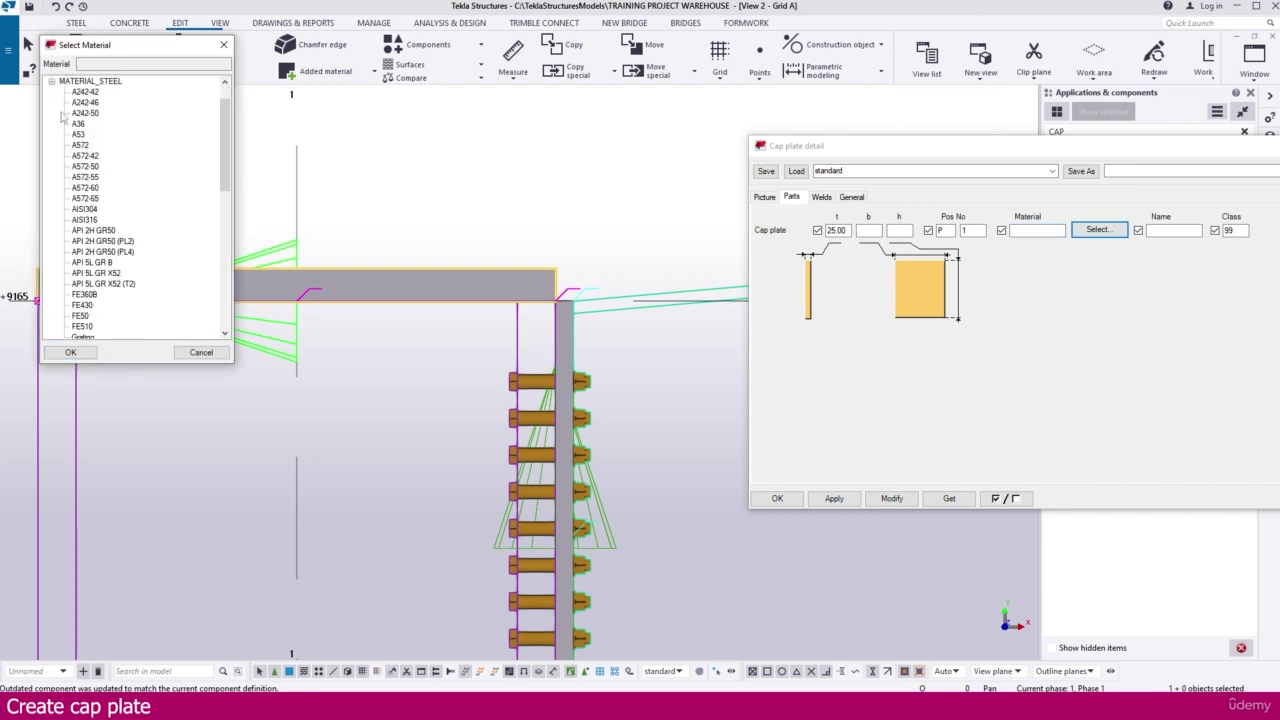
click(78, 124)
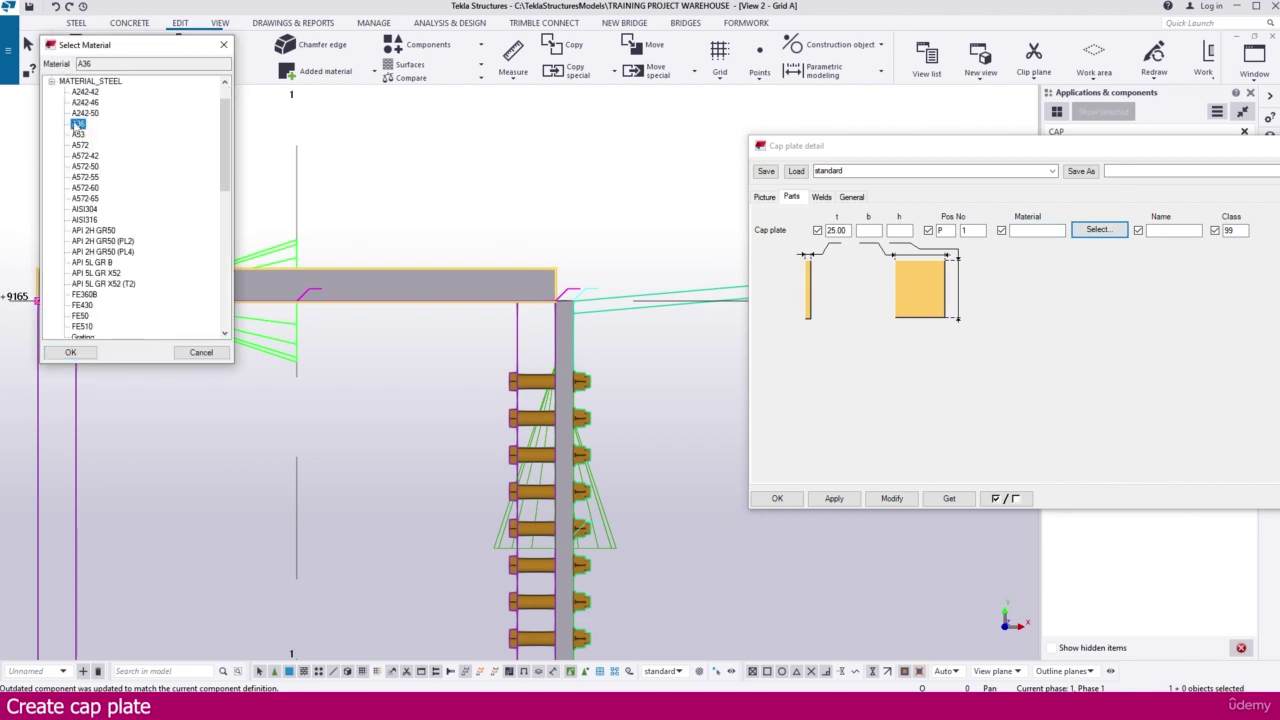
click(70, 352)
click(1181, 230)
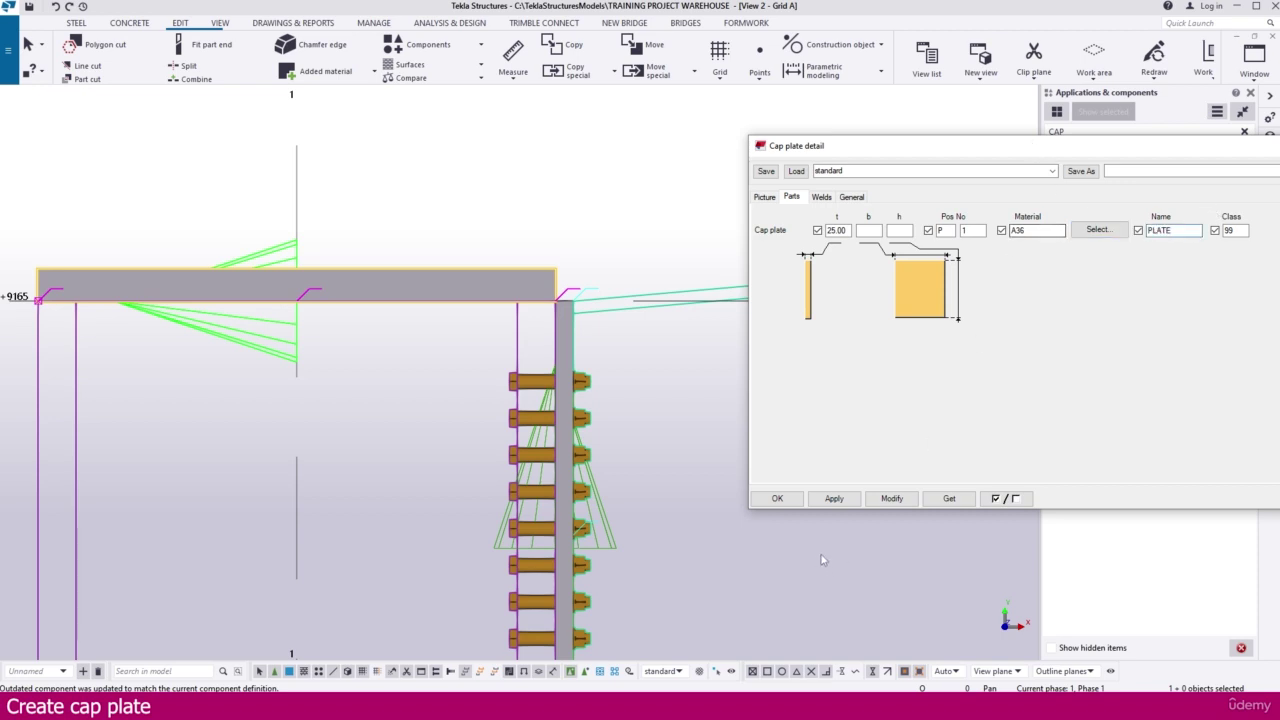
click(892, 498)
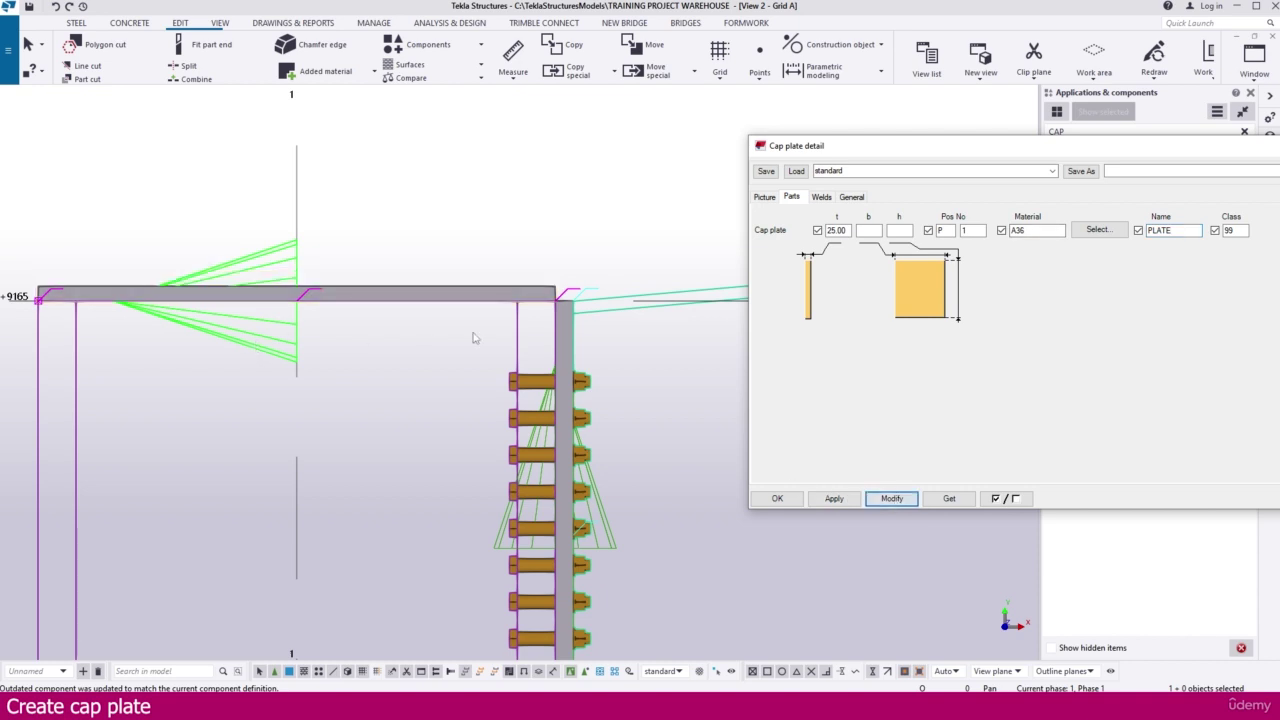
Step: Review the Welds and General settings, then view the cap plate layout picture and shape options
click(821, 197)
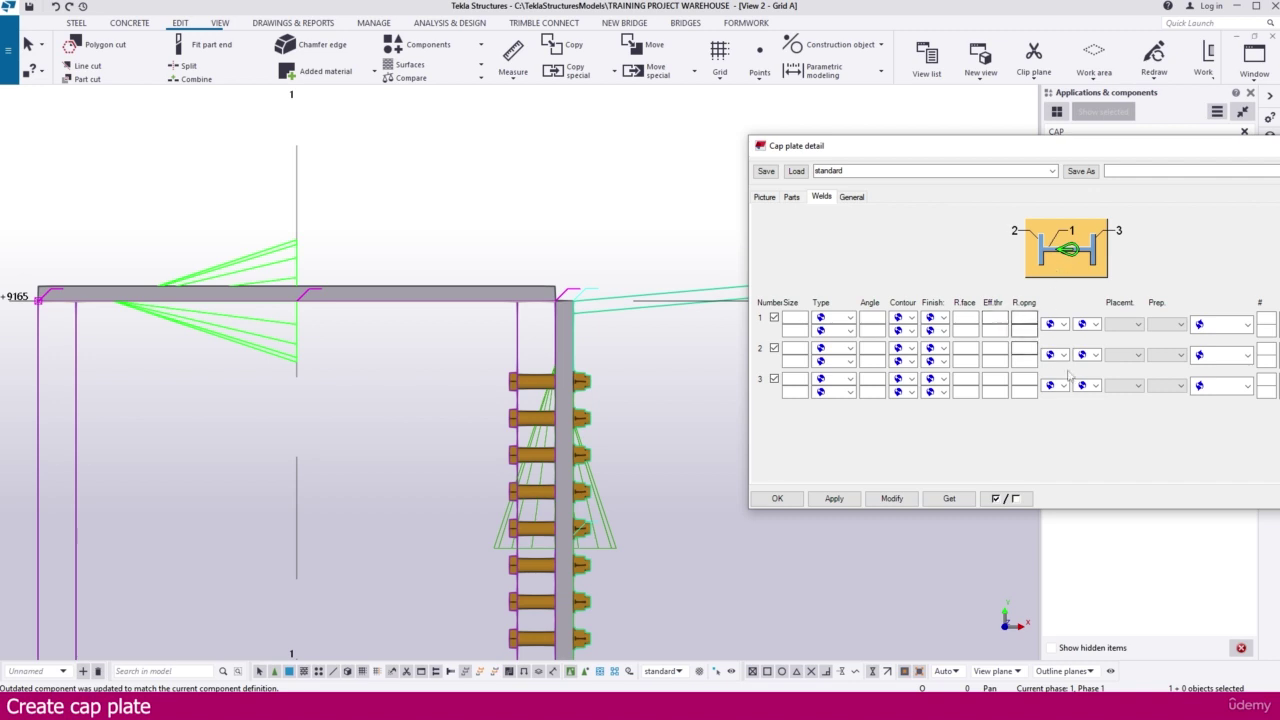
click(853, 198)
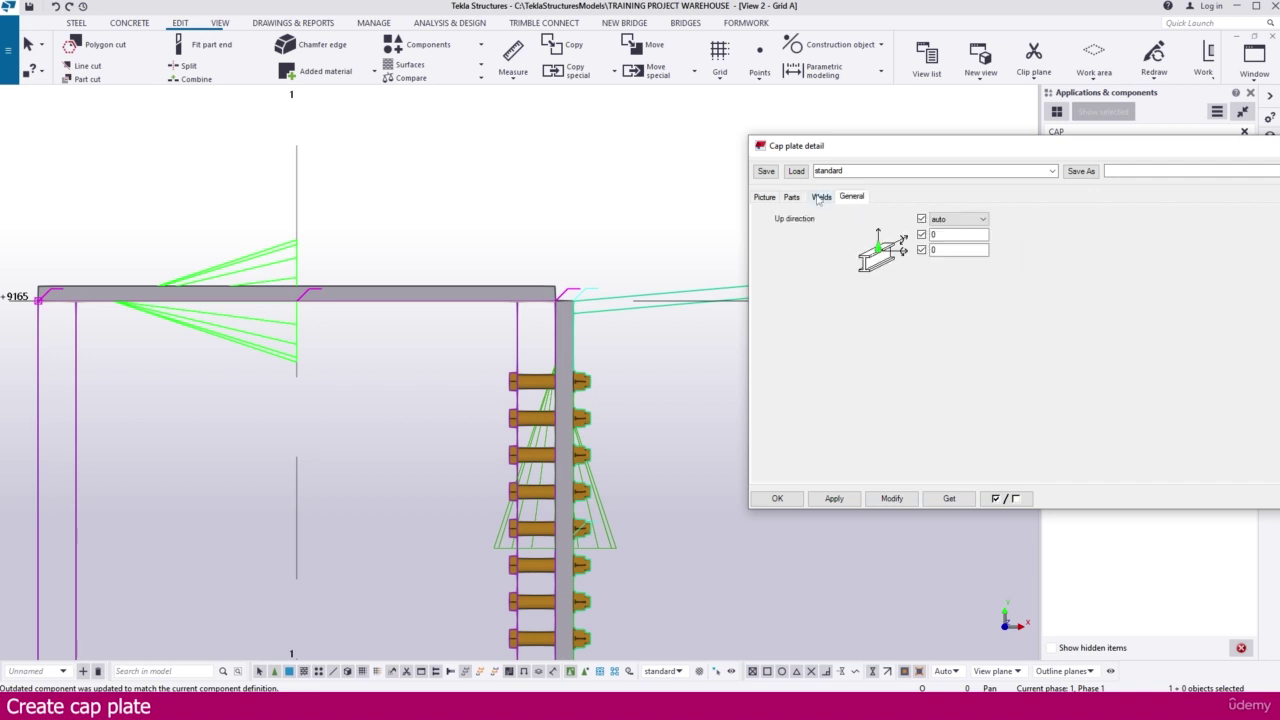
click(820, 198)
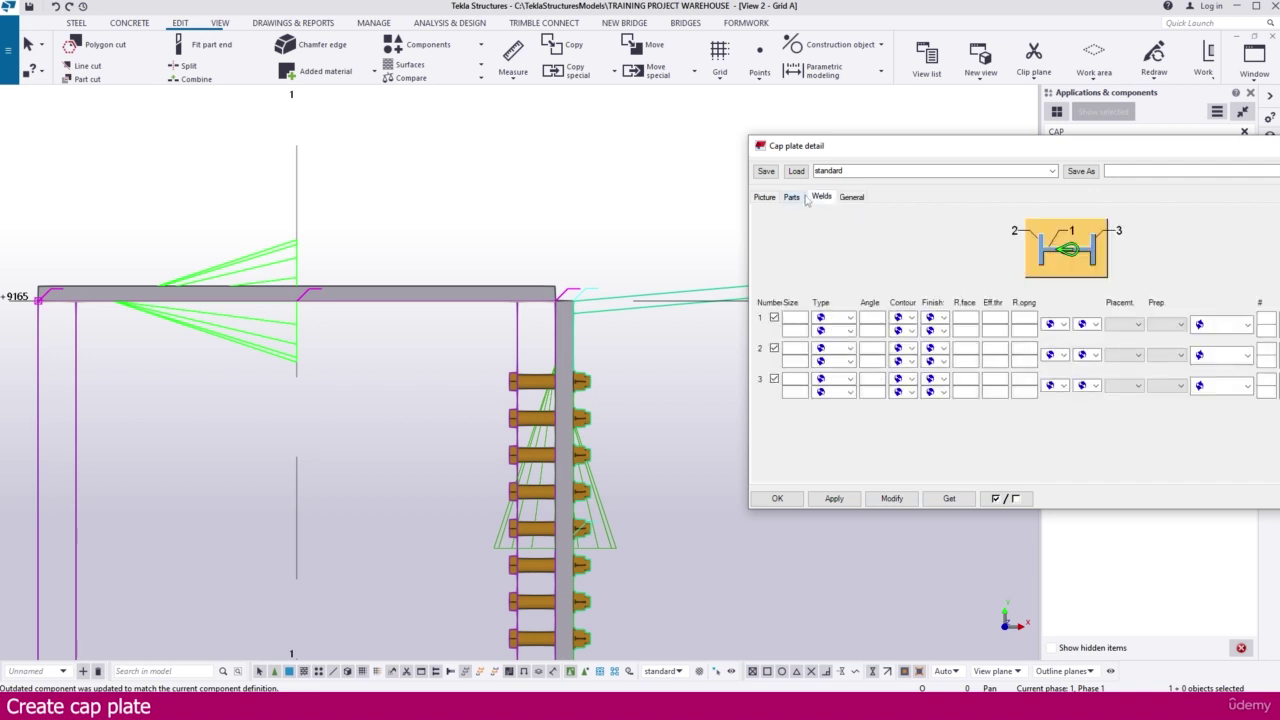
click(805, 198)
click(765, 198)
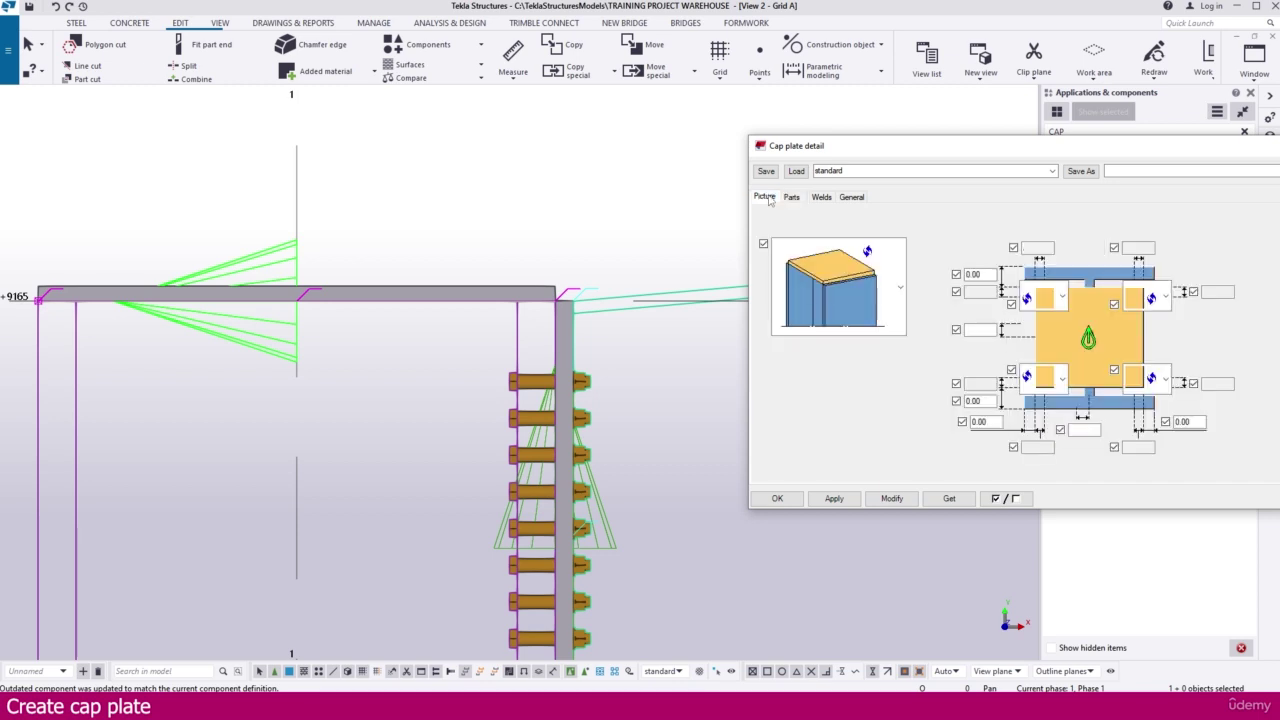
click(901, 288)
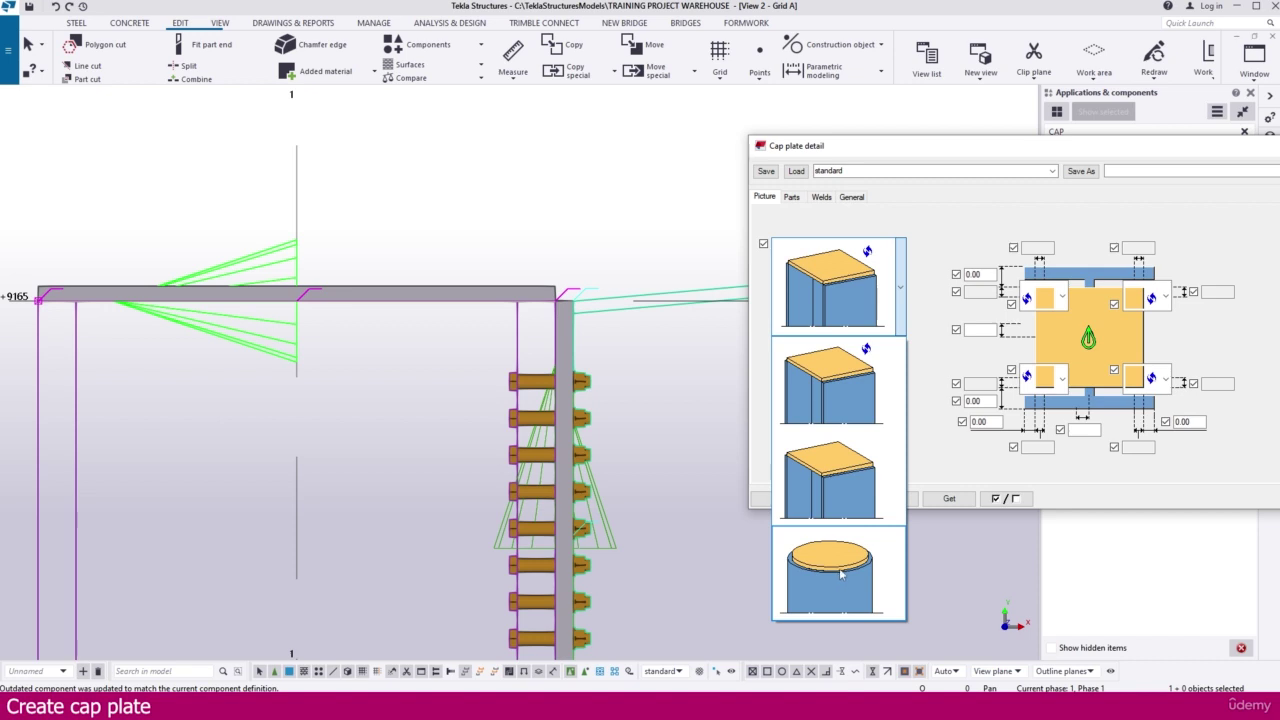
Step: Keep the first cap plate shape and apply the settings
click(917, 255)
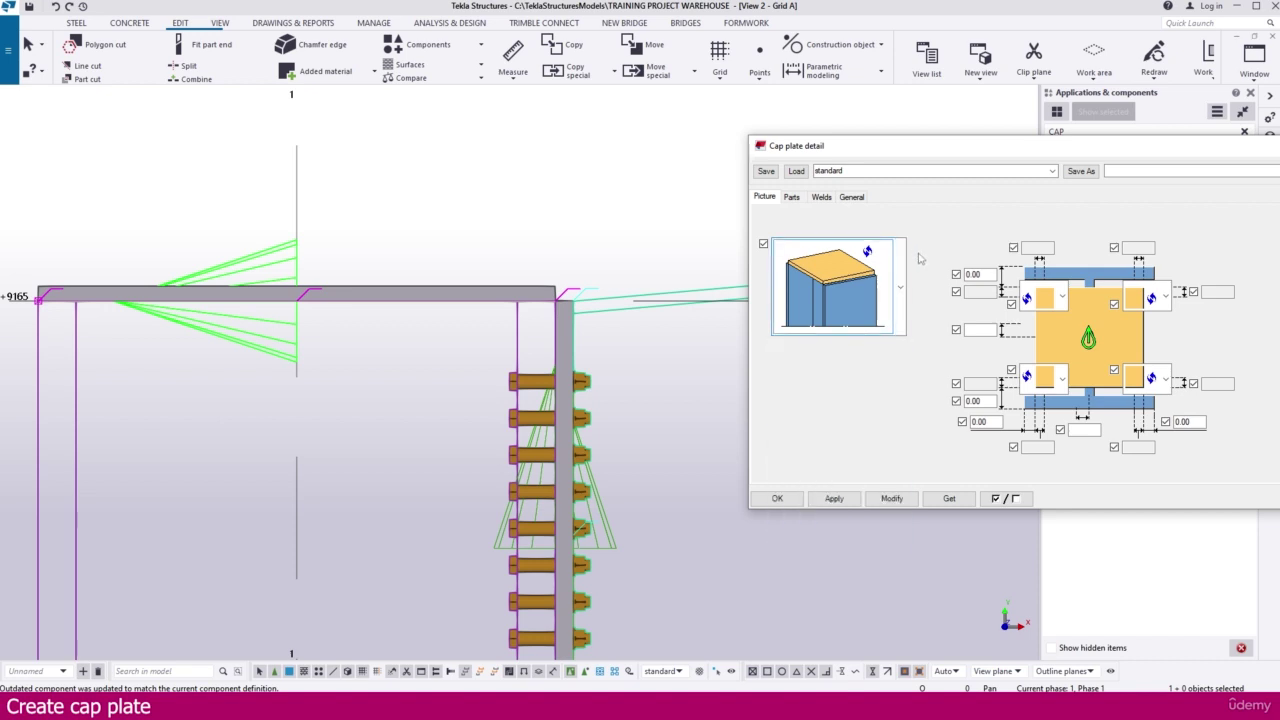
click(892, 499)
click(836, 500)
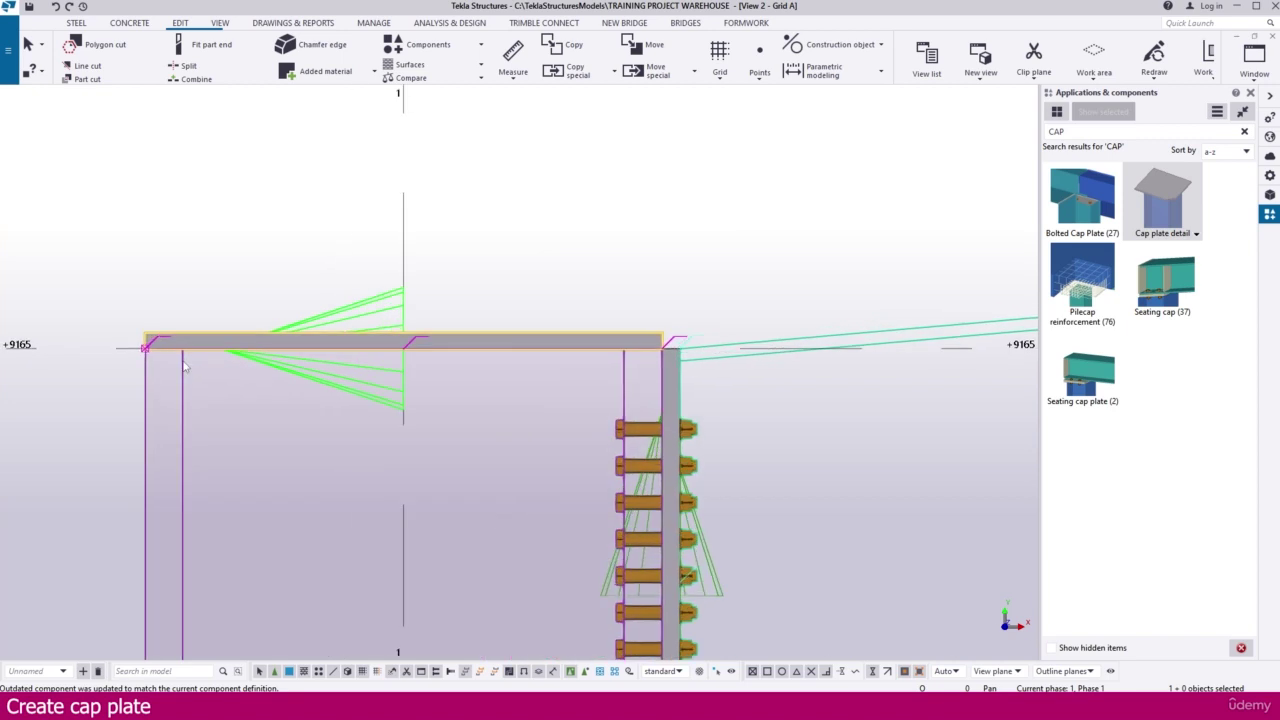
Step: Move the grey plate down so its top edge sits on the +9165 level
scroll(190, 330, up, 2)
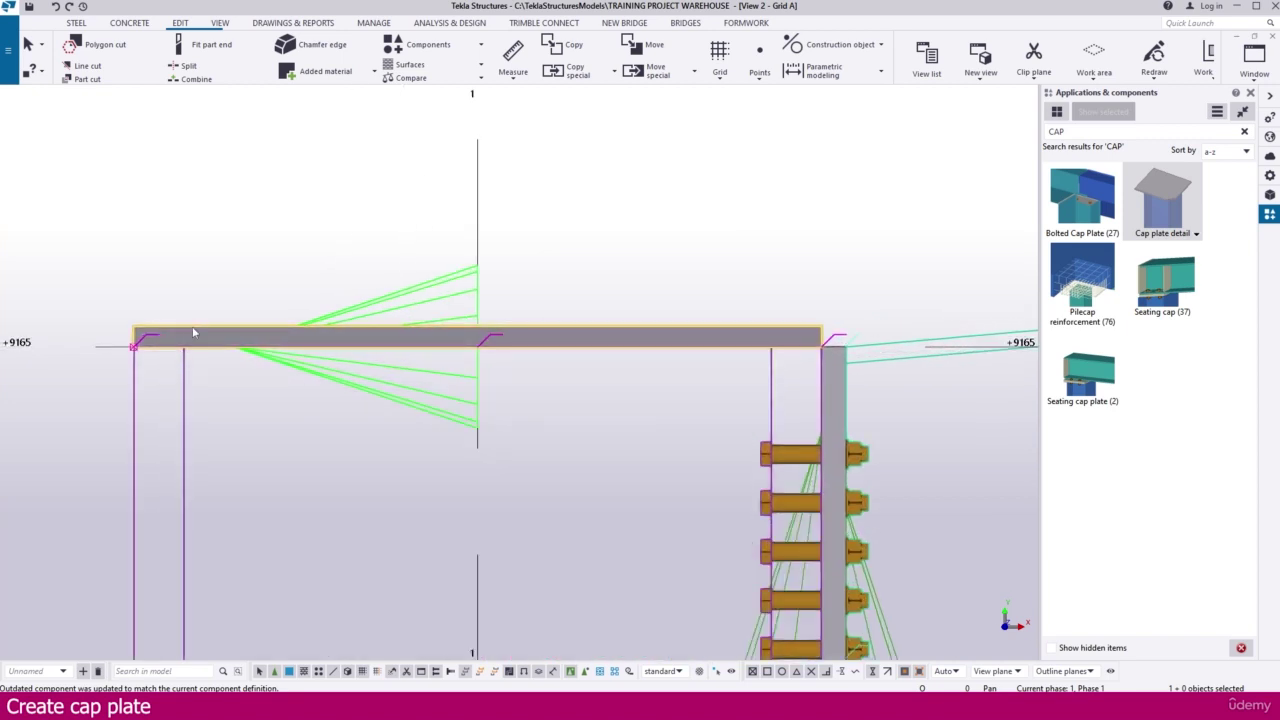
right_click(193, 331)
click(226, 419)
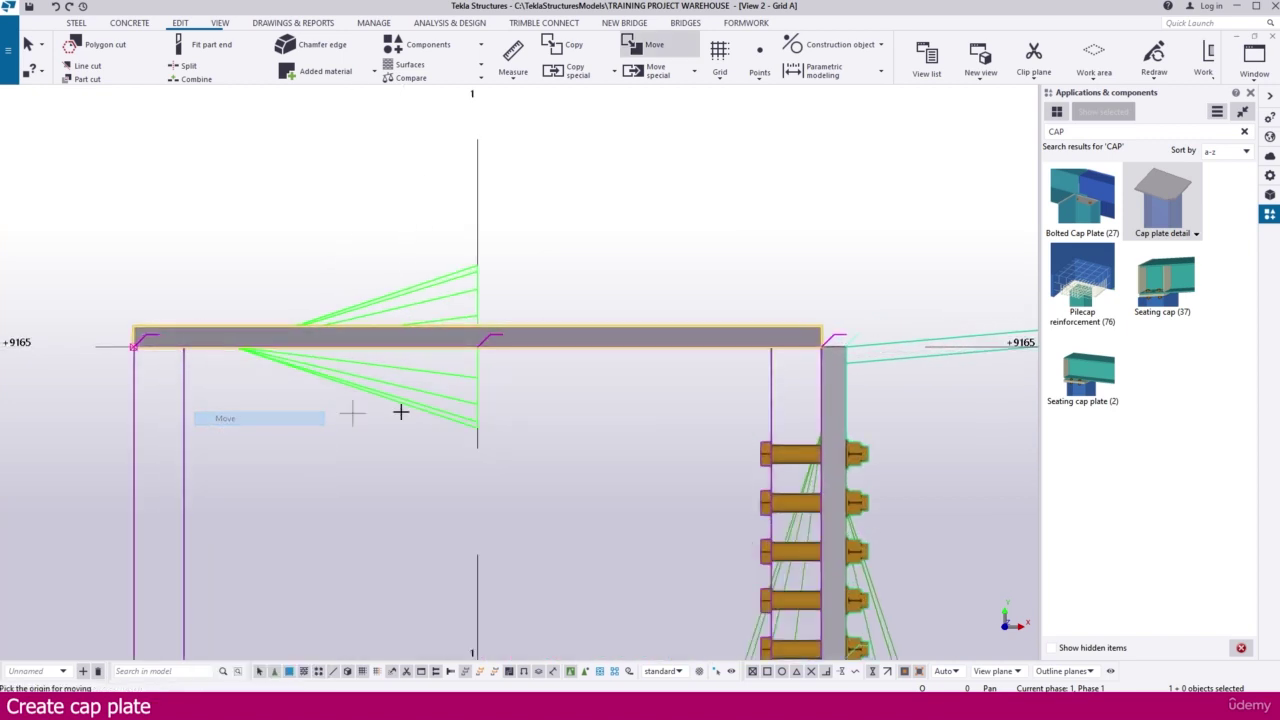
scroll(825, 335, up, 4)
click(830, 313)
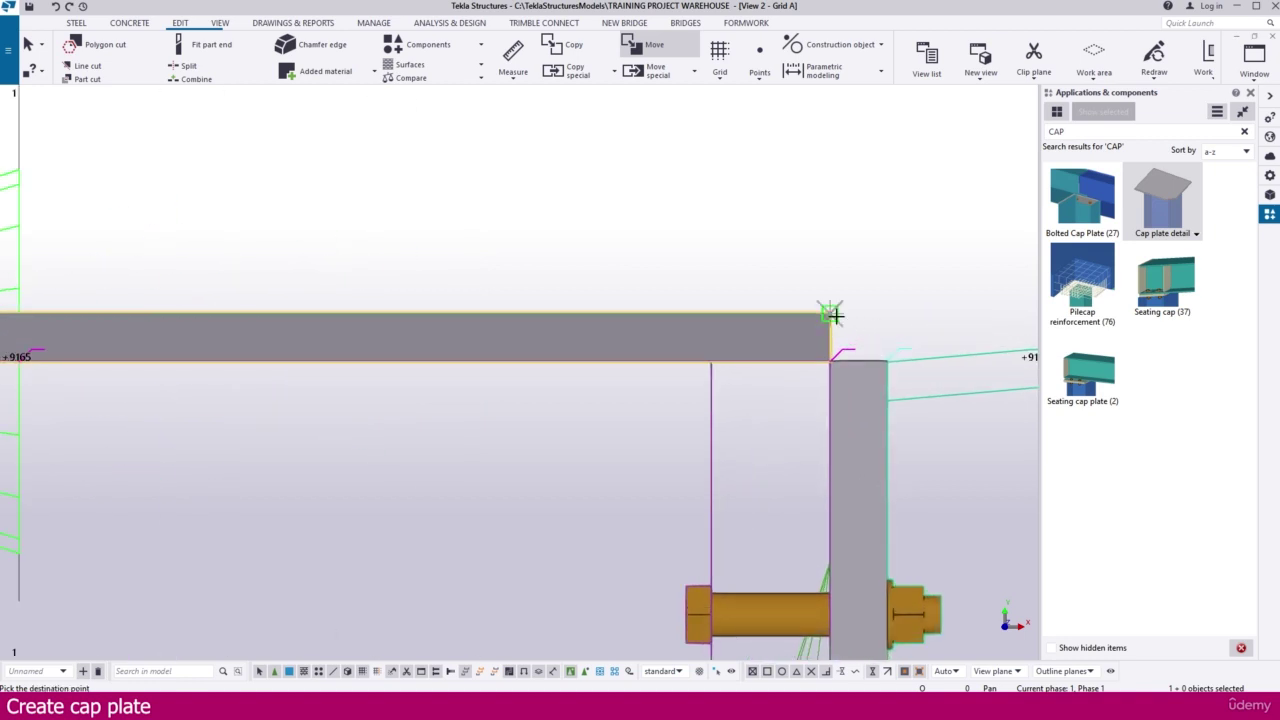
click(828, 357)
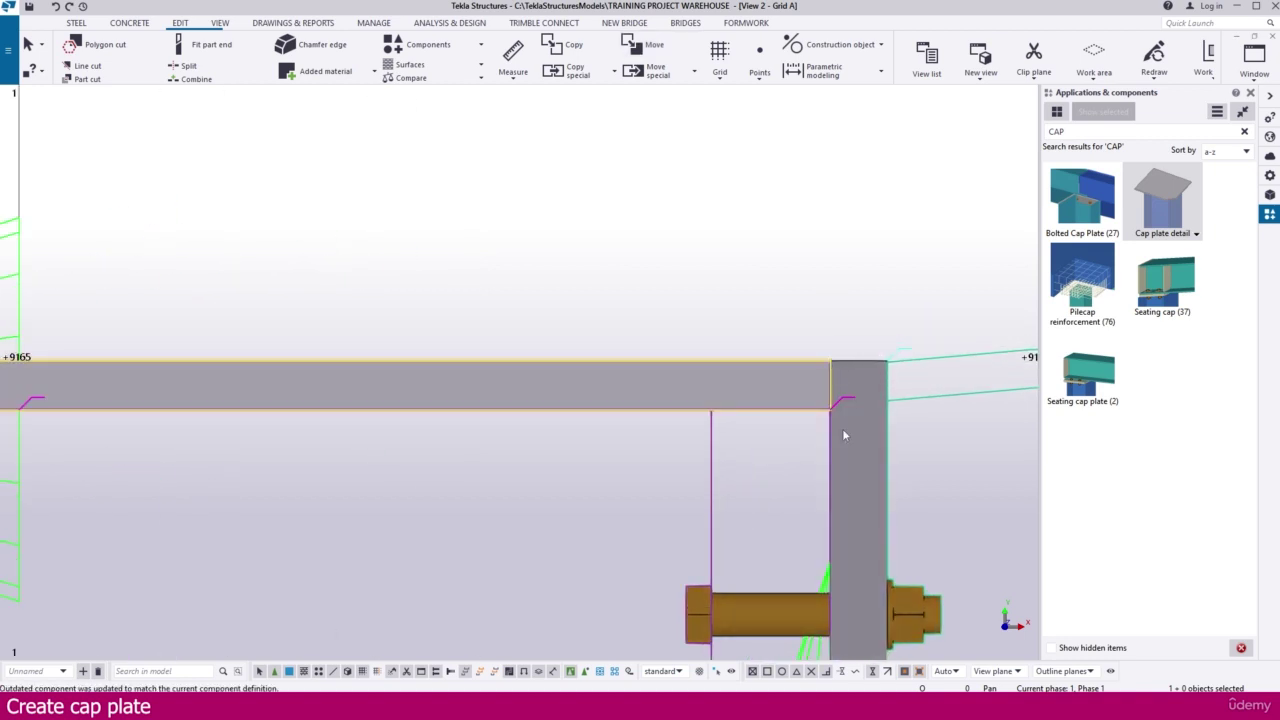
scroll(749, 400, down, 2)
scroll(740, 382, down, 3)
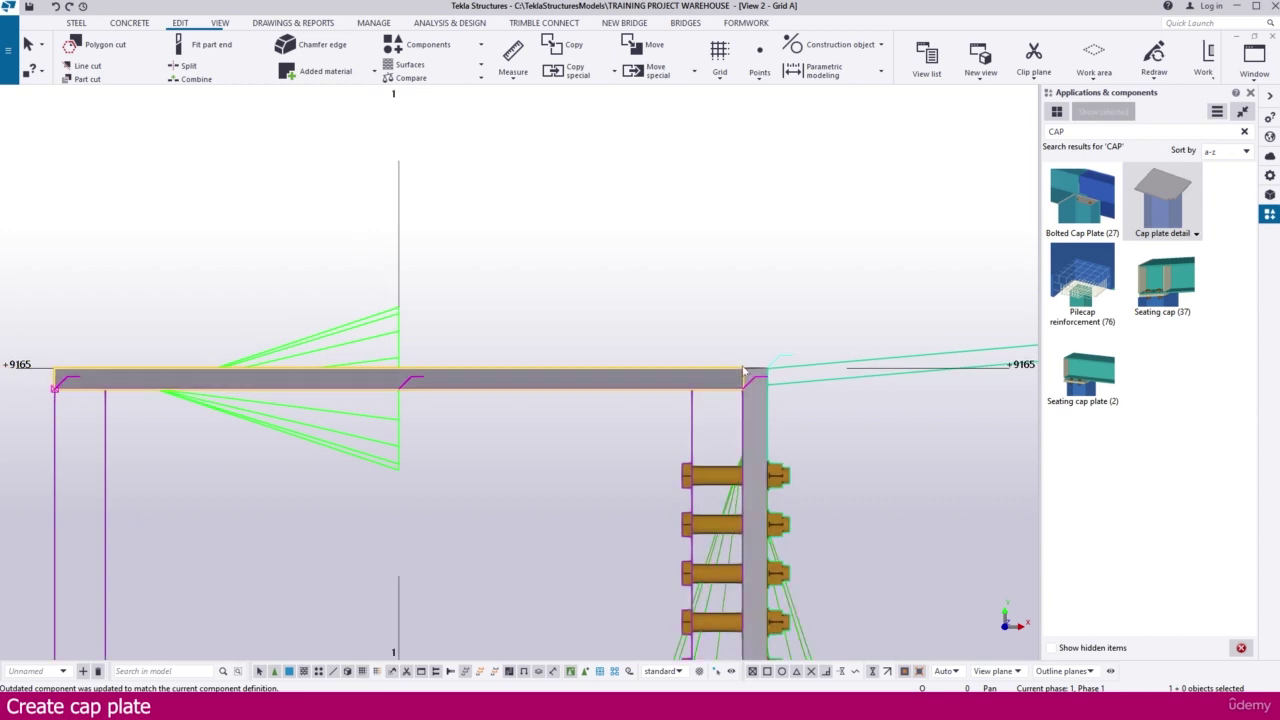
scroll(650, 335, down, 3)
scroll(560, 327, down, 4)
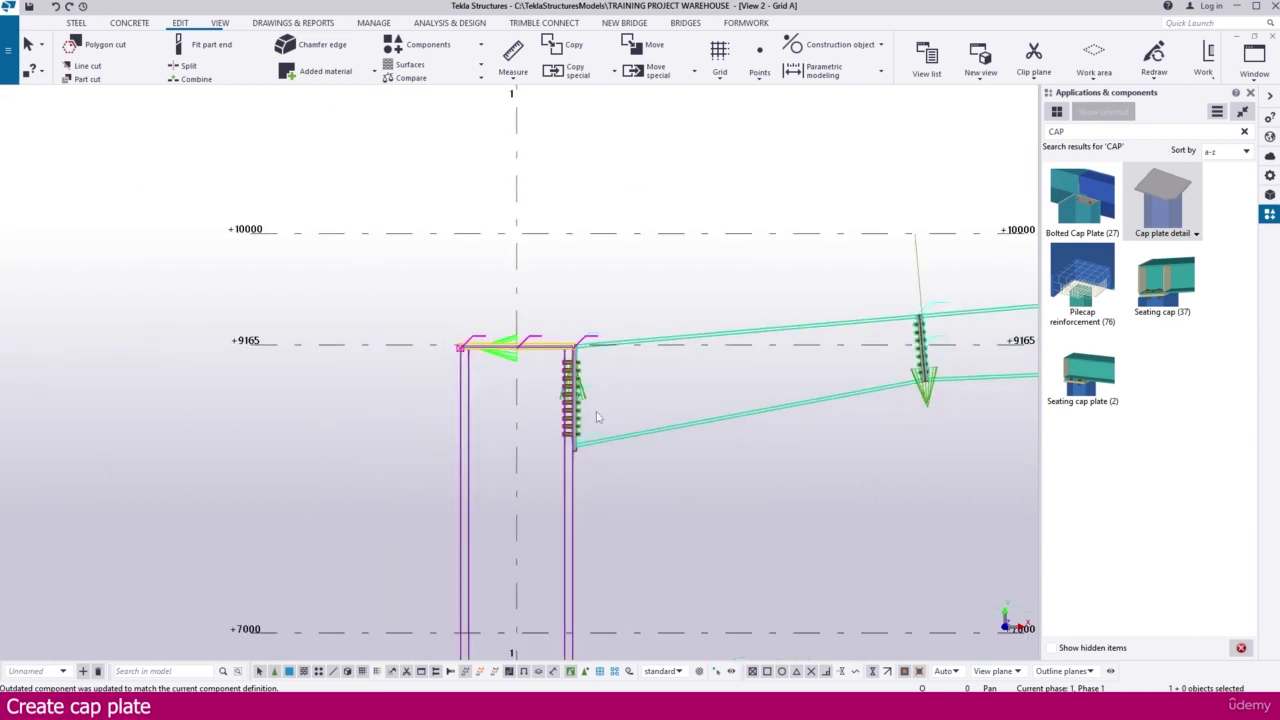
scroll(490, 438, down, 3)
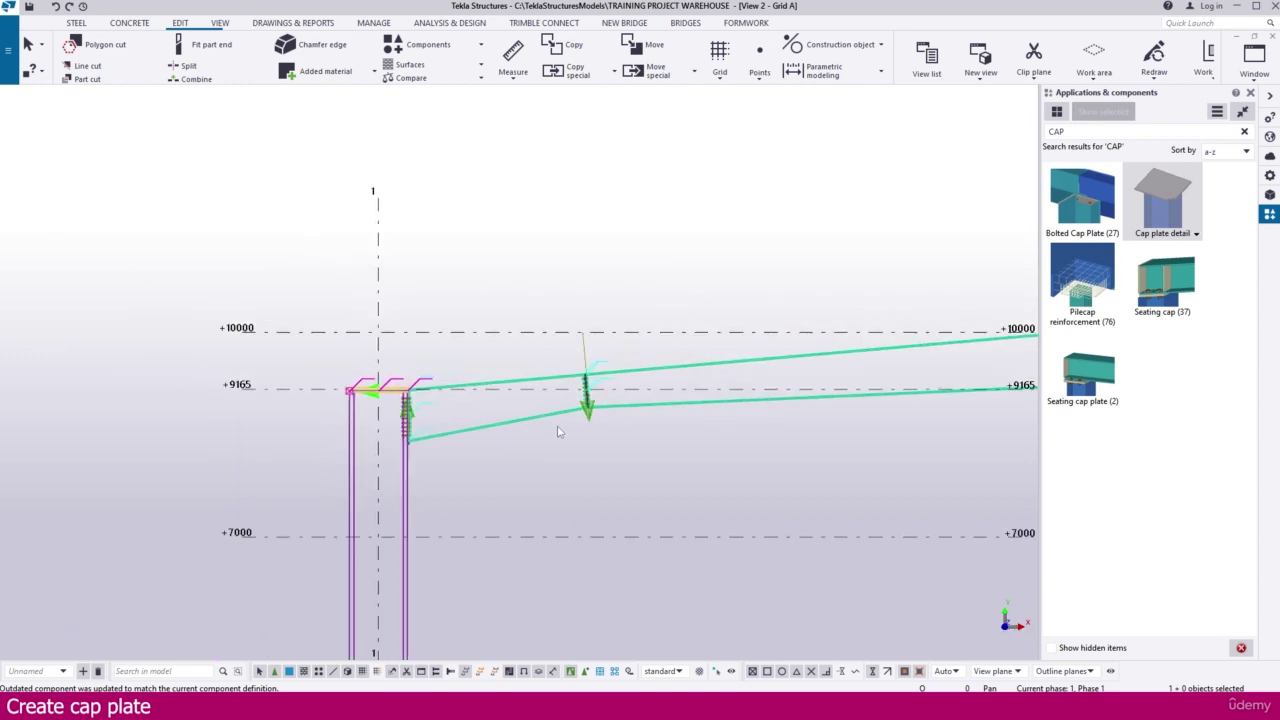
scroll(381, 392, up, 5)
scroll(381, 392, down, 2)
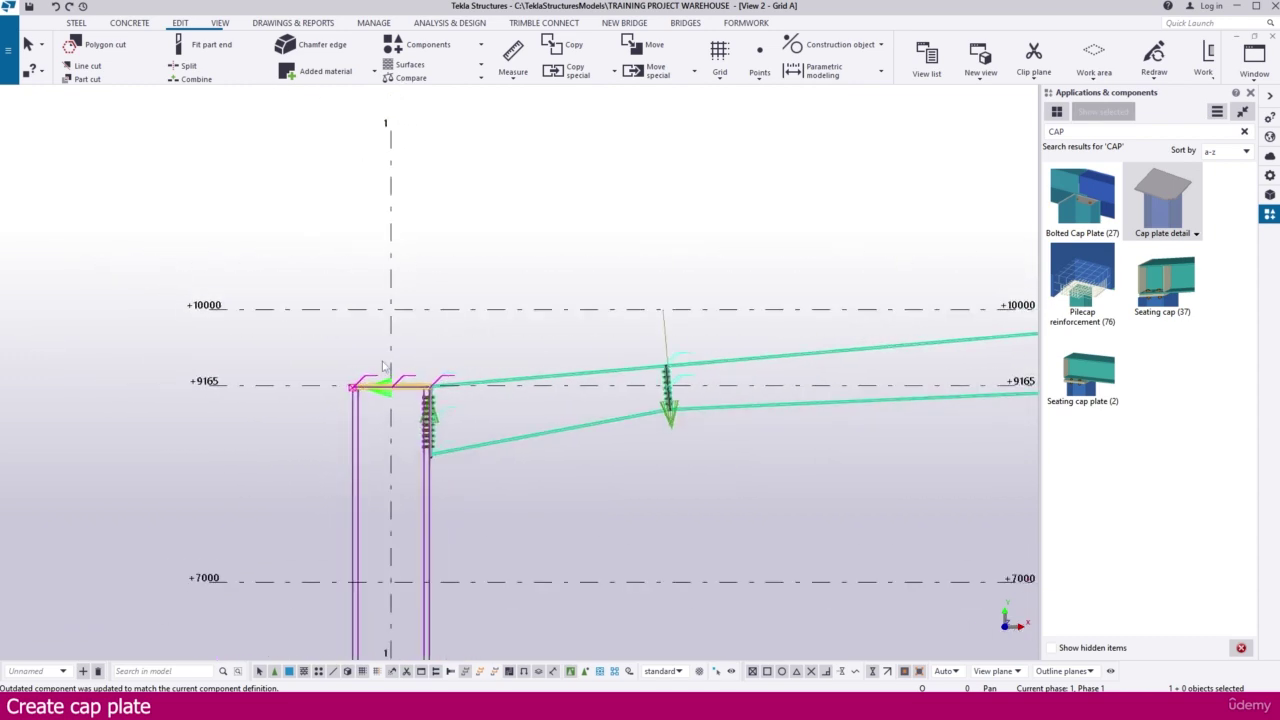
Step: Create another Cap plate detail on the top of the grid 2 column
click(440, 47)
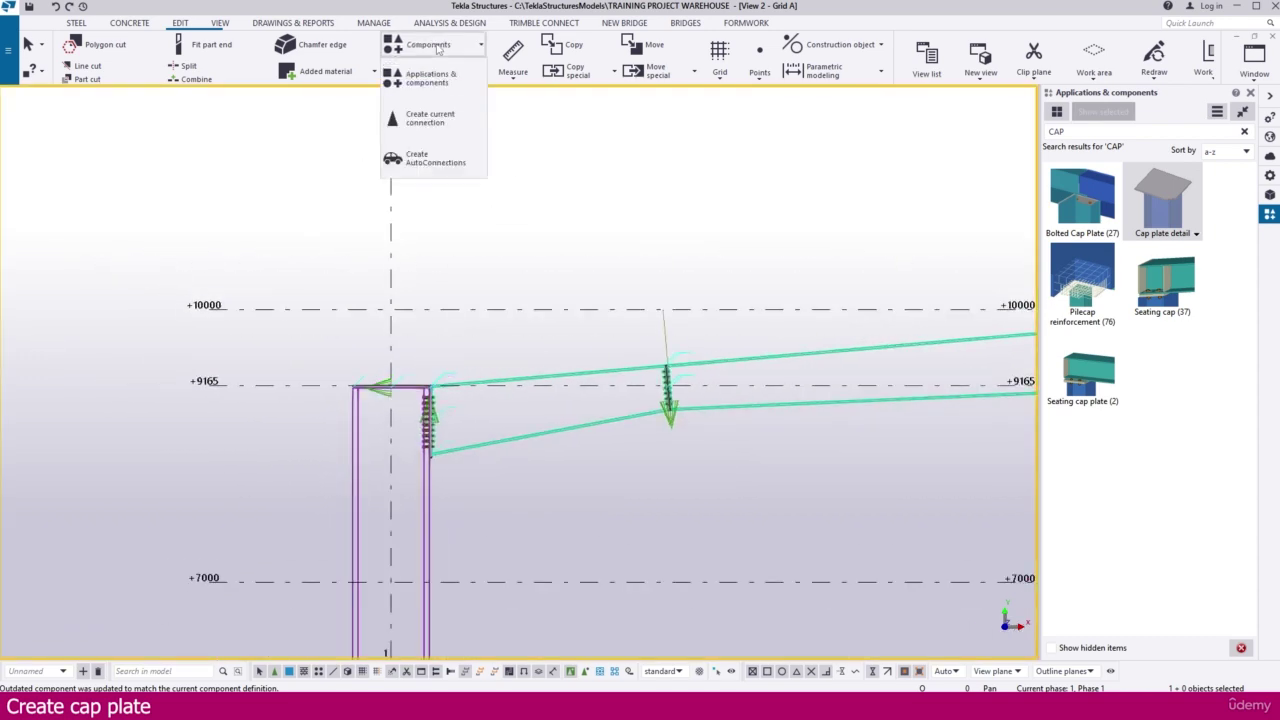
click(440, 122)
scroll(230, 343, down, 2)
scroll(251, 351, down, 2)
scroll(343, 377, up, 2)
scroll(400, 388, down, 2)
scroll(491, 400, up, 2)
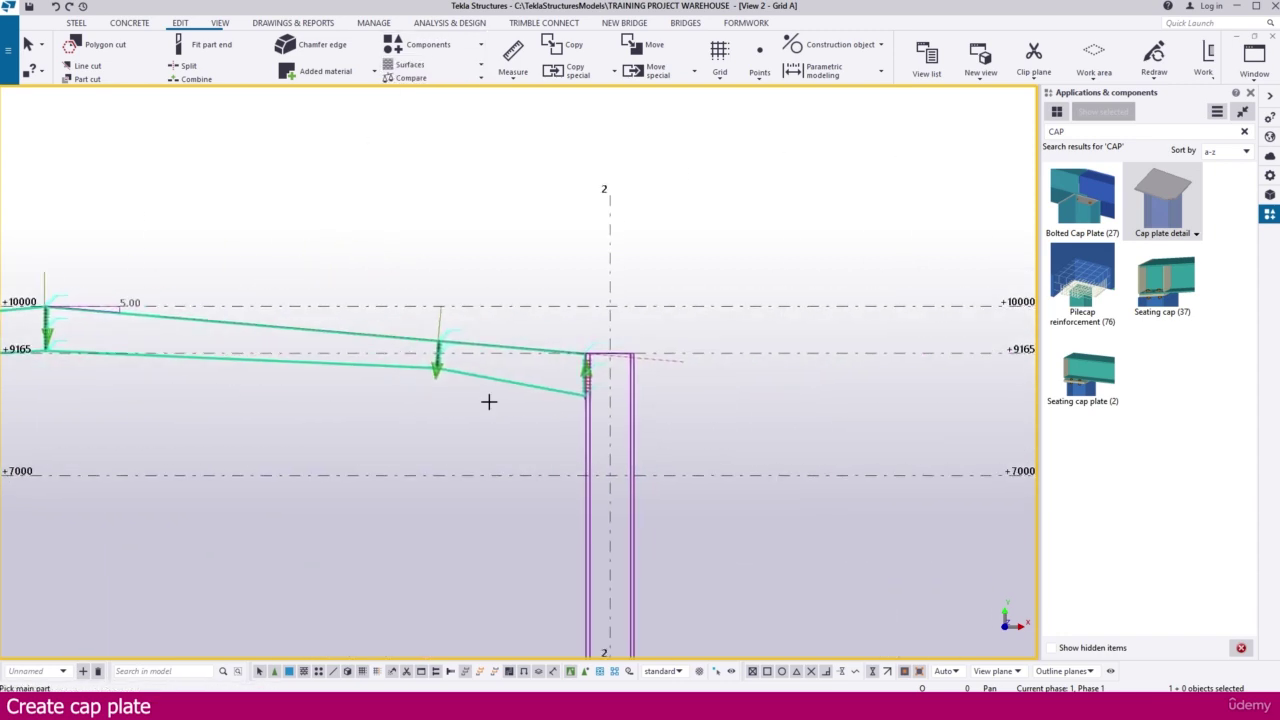
scroll(634, 349, up, 6)
scroll(626, 381, up, 2)
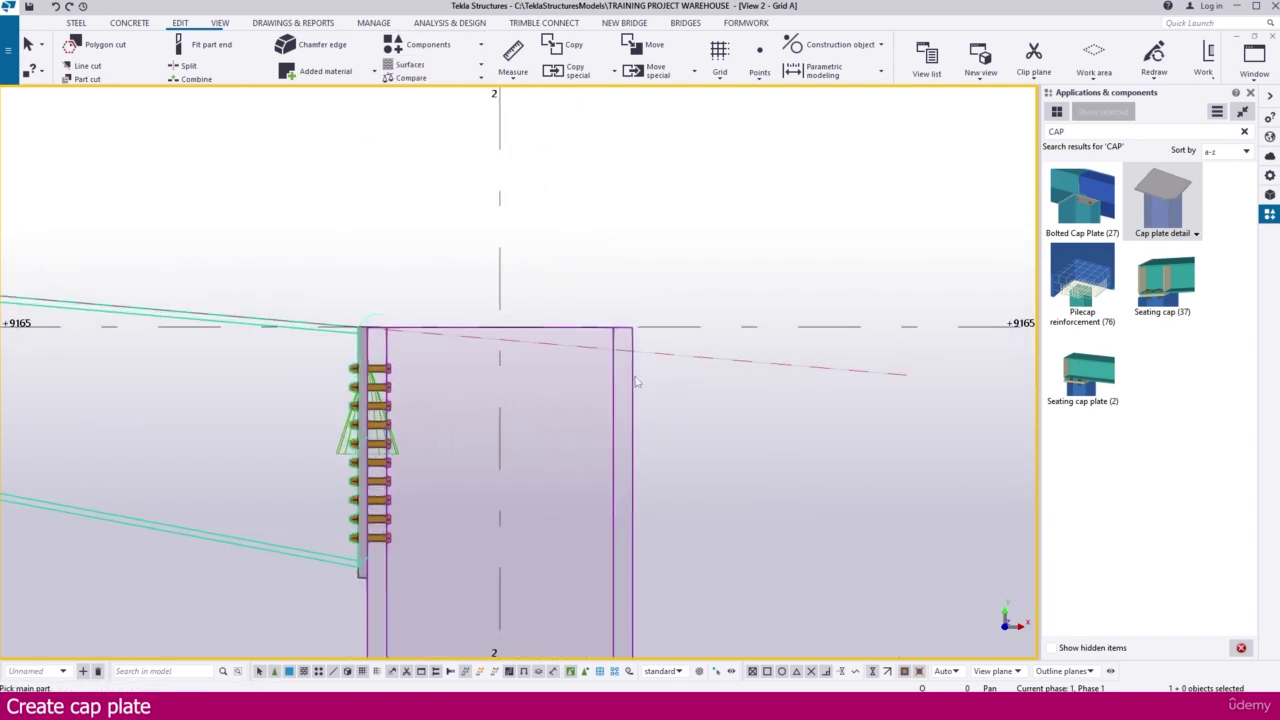
click(632, 355)
click(631, 326)
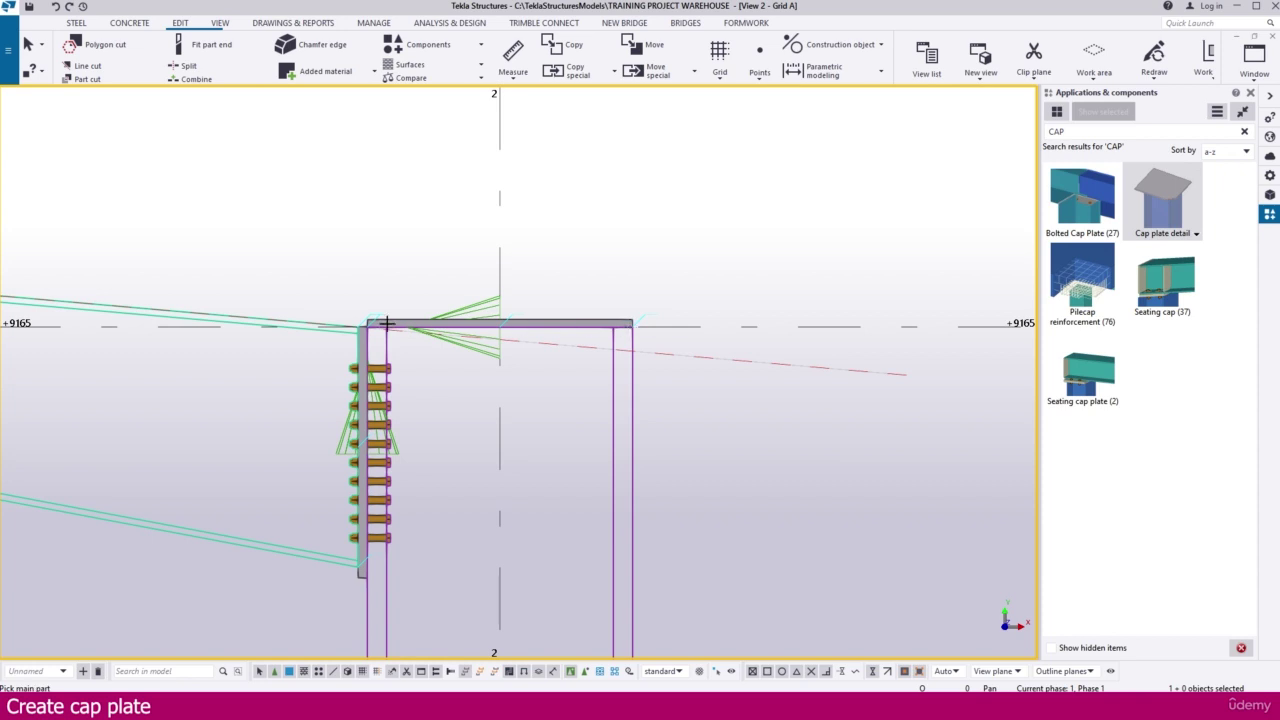
scroll(370, 328, up, 4)
Step: Move the new cap plate down flush onto the column top at +9165
right_click(368, 278)
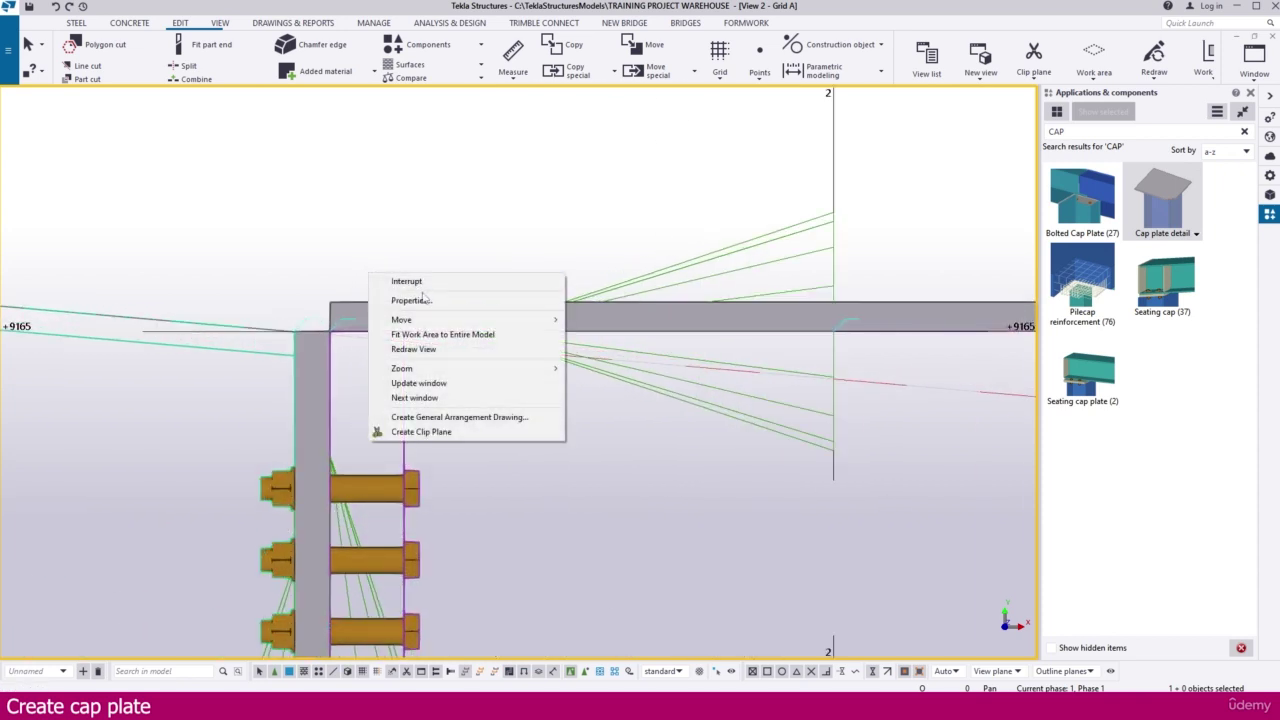
click(400, 278)
click(386, 311)
right_click(386, 311)
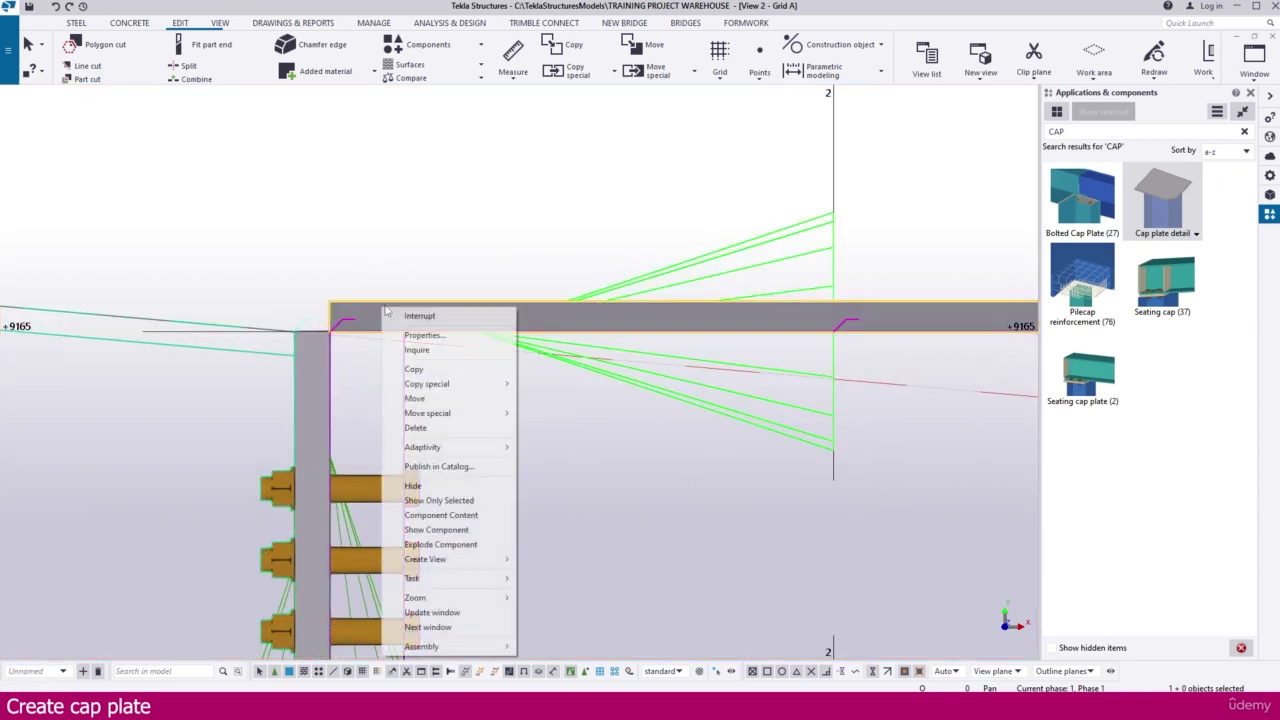
click(414, 398)
scroll(340, 300, up, 3)
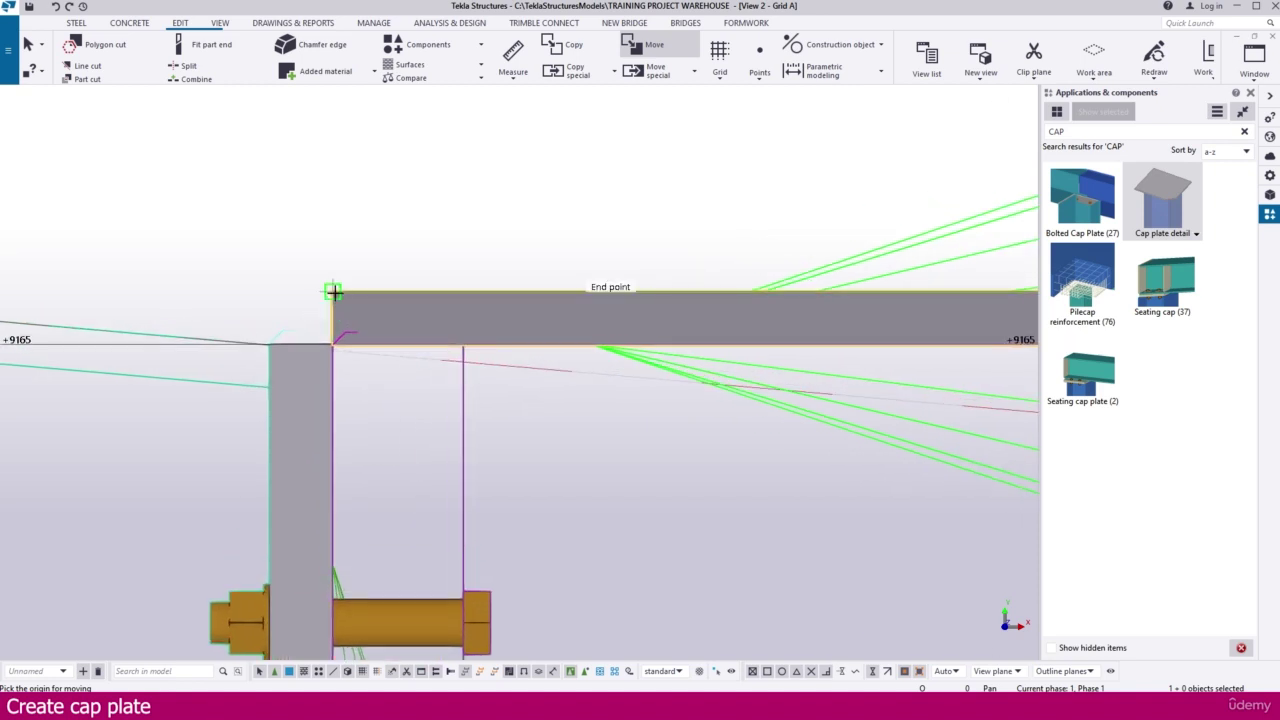
click(333, 291)
click(334, 344)
scroll(406, 343, down, 4)
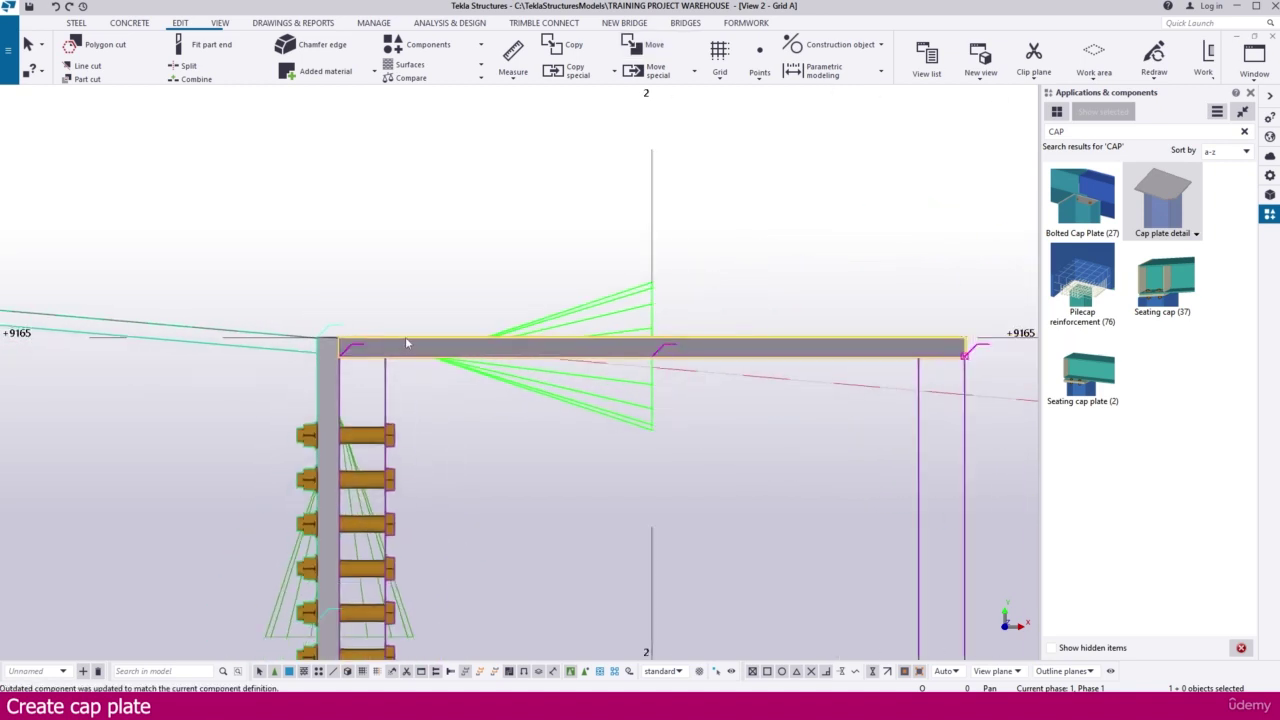
scroll(406, 343, down, 6)
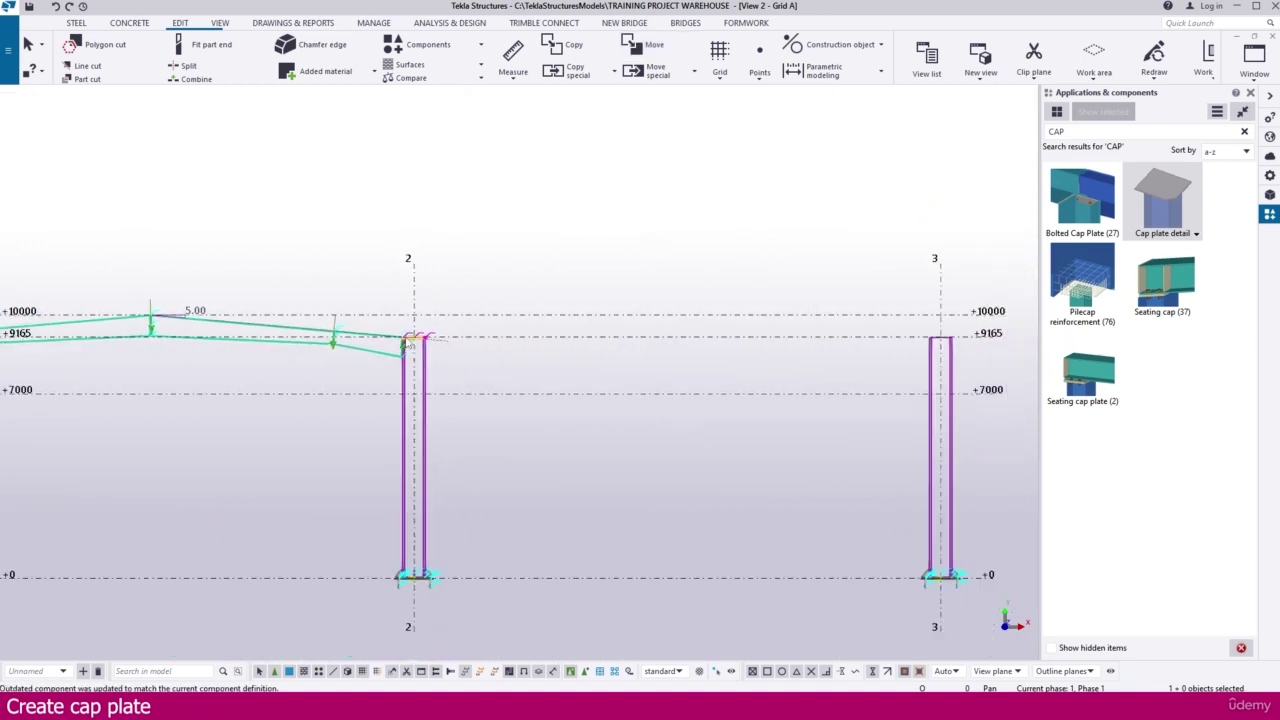
Step: Area-select the half-frame rafters, column and connections between grids 1 and 2
scroll(406, 343, down, 3)
middle_drag(189, 369, 341, 363)
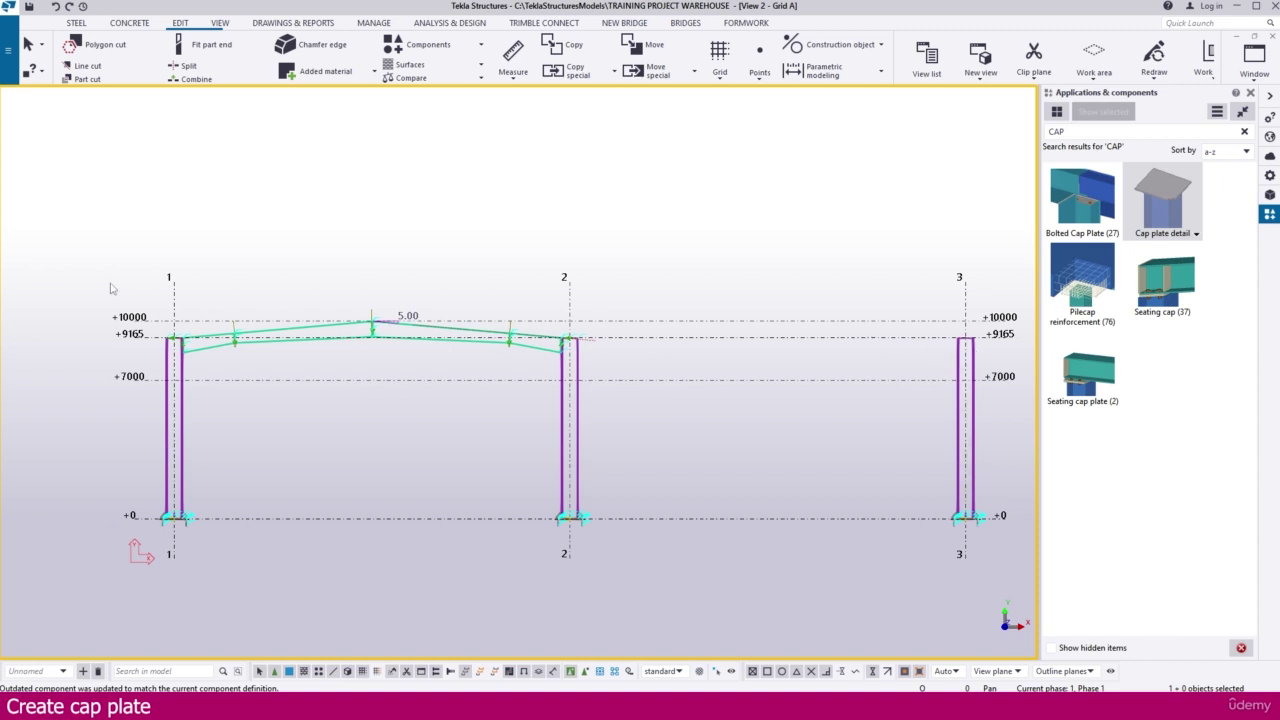
drag(111, 252, 653, 372)
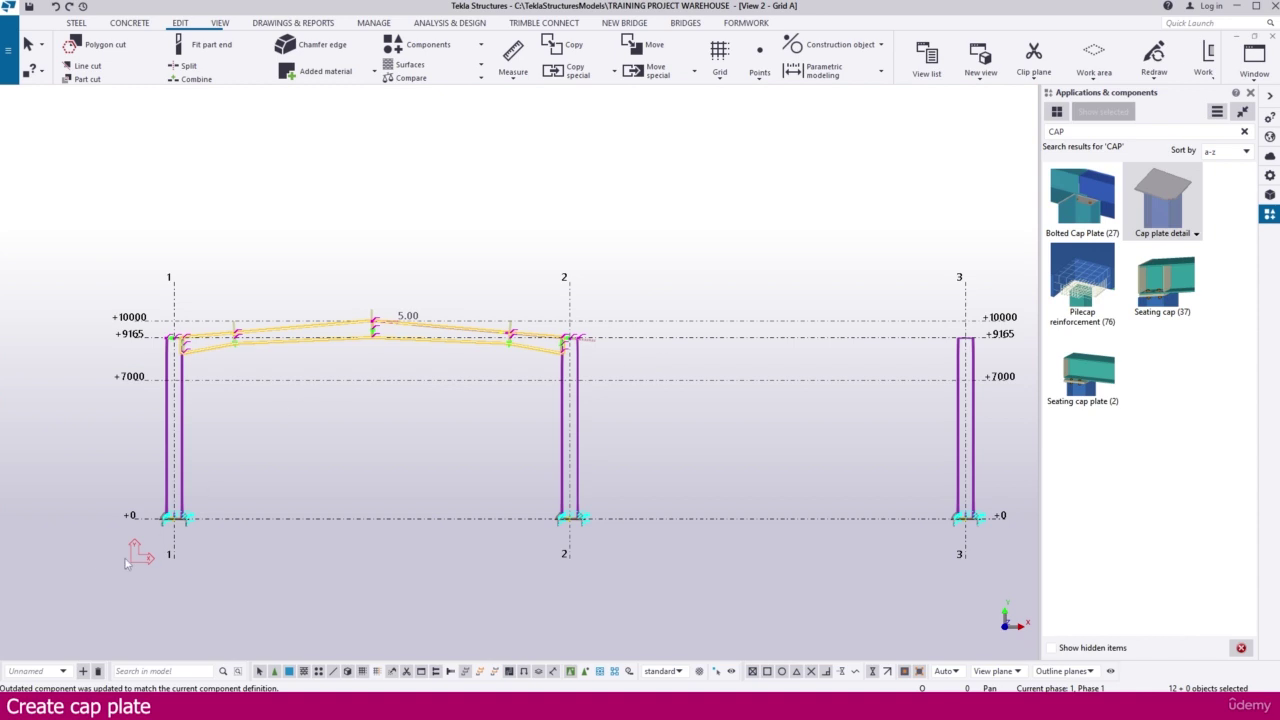
scroll(131, 557, up, 1)
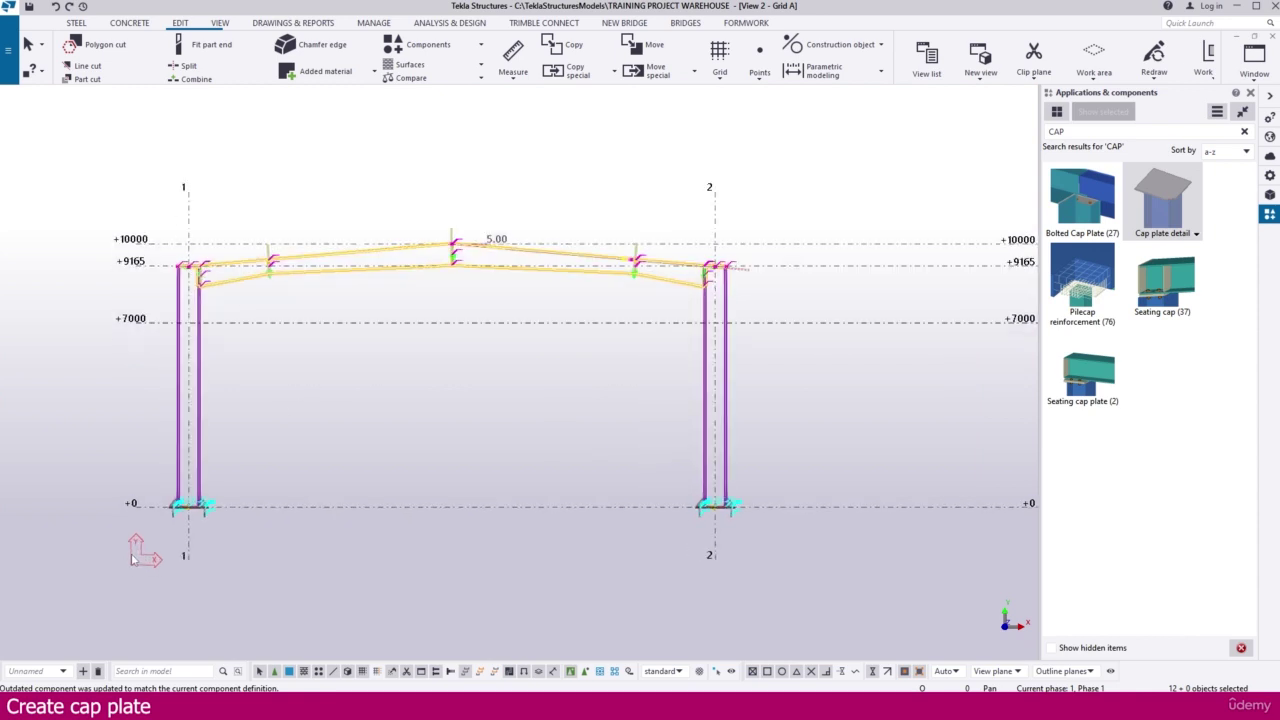
drag(165, 203, 830, 346)
middle_drag(837, 354, 621, 437)
scroll(587, 352, up, 10)
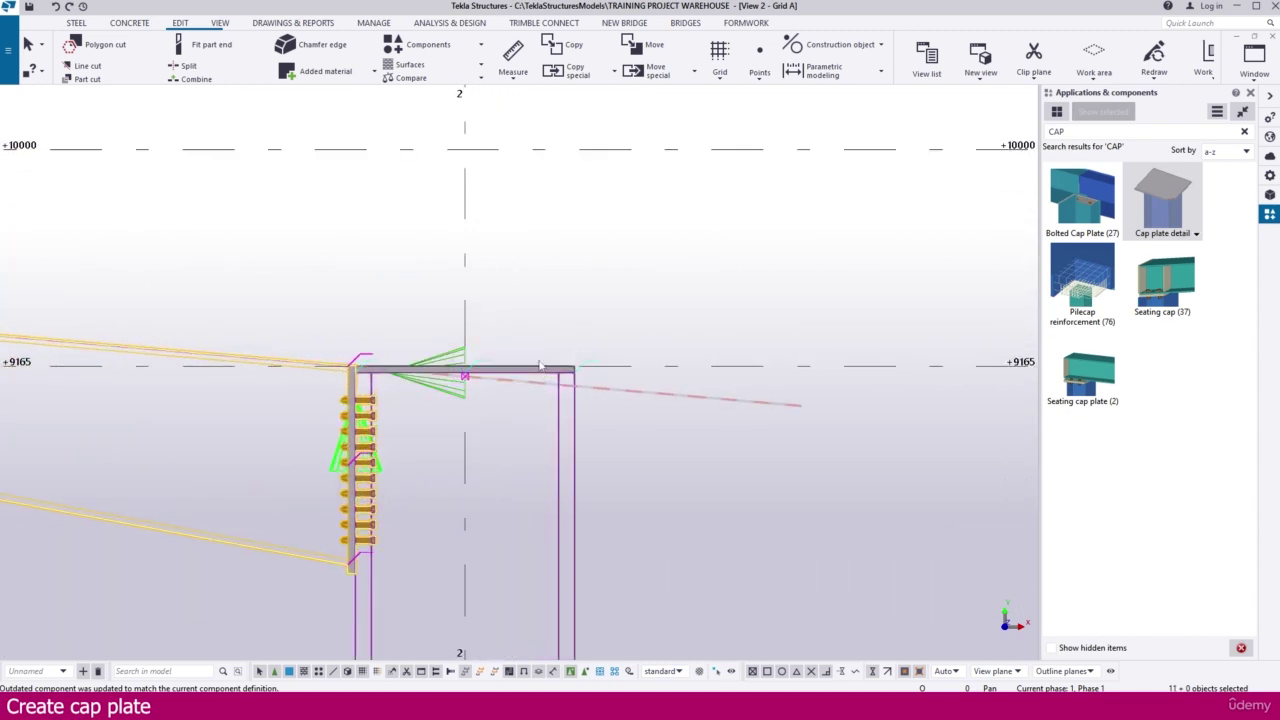
scroll(585, 361, down, 4)
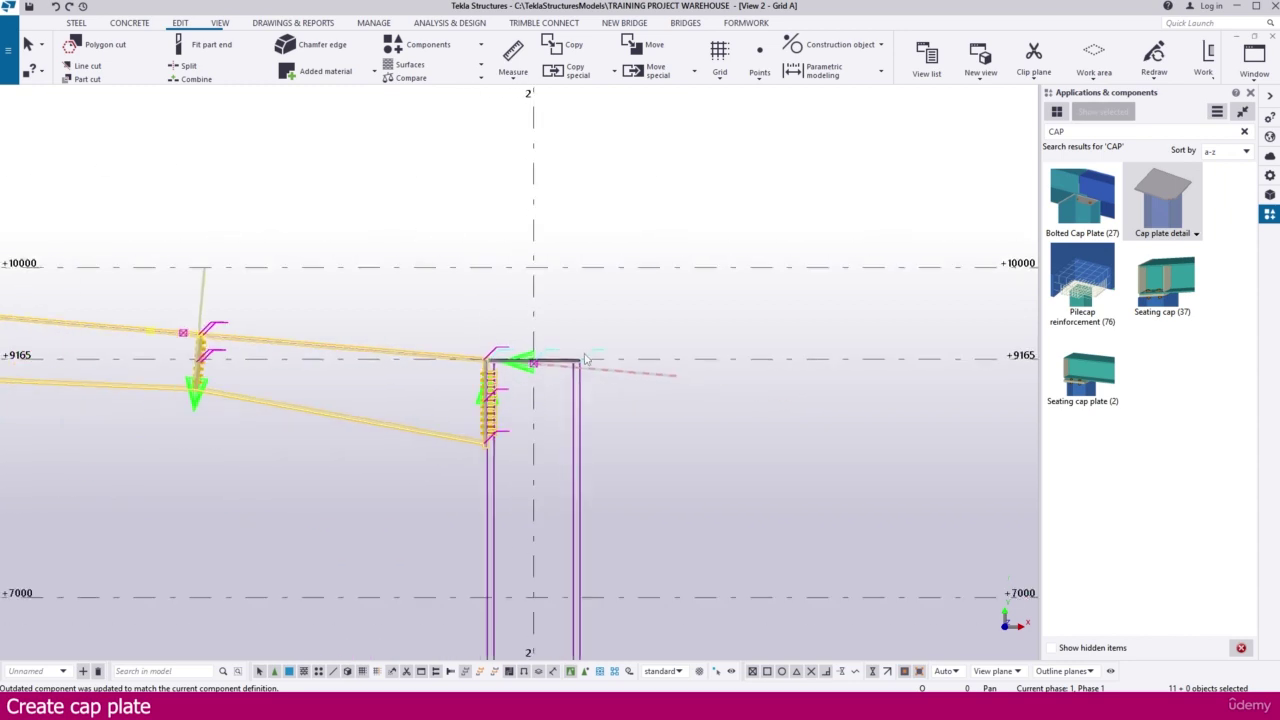
scroll(587, 358, down, 3)
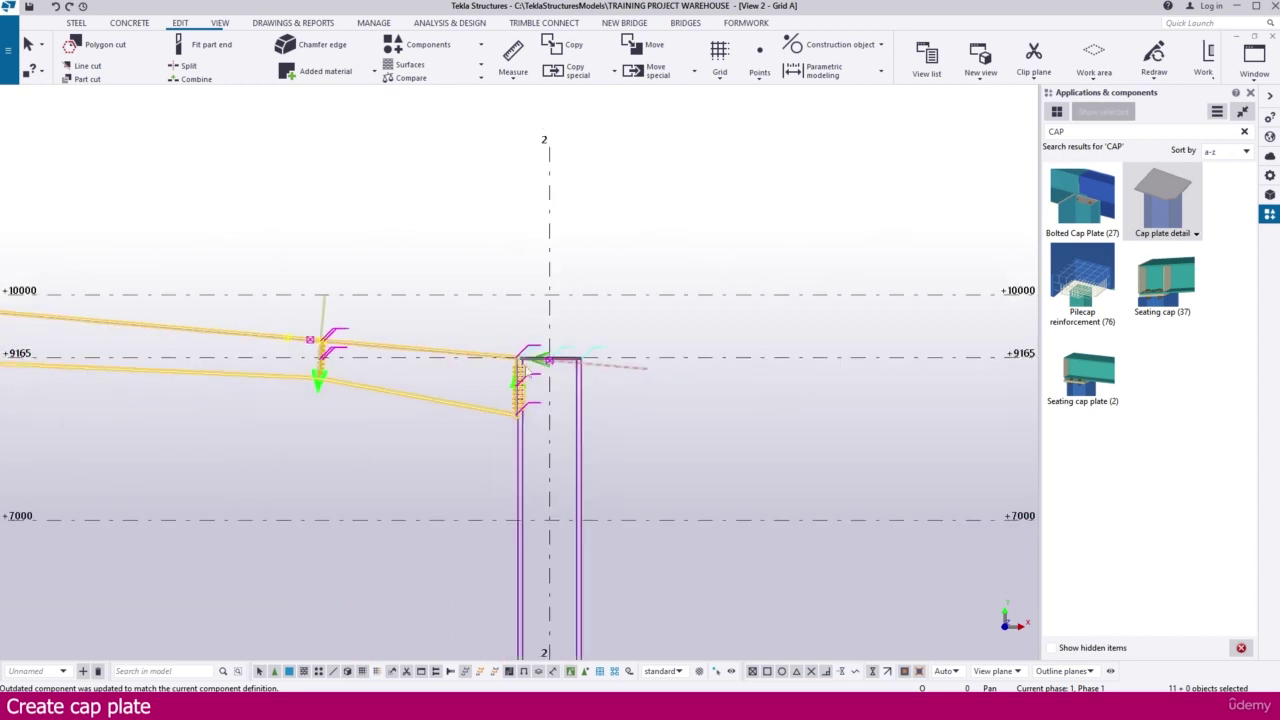
Step: Mirror-copy the selected half-frame and its connections about grid 2
right_click(628, 184)
mouse_move(688, 230)
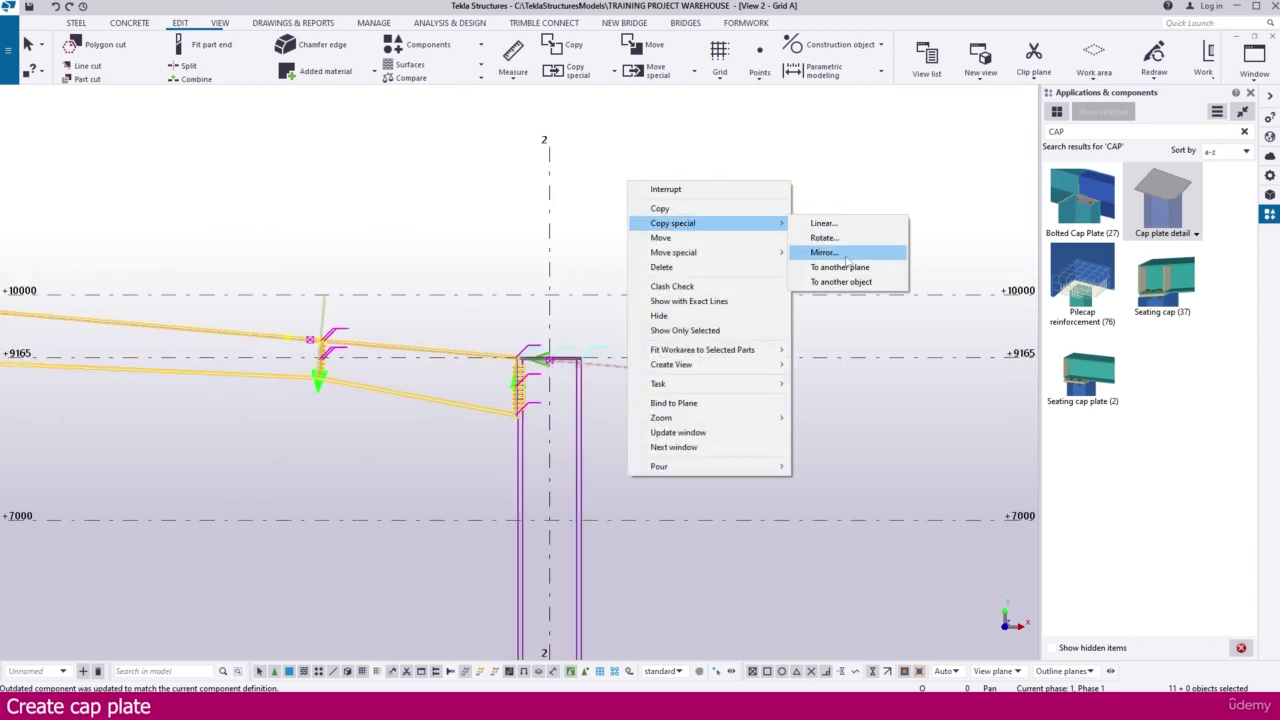
click(805, 252)
scroll(541, 298, up, 2)
scroll(541, 298, up, 1)
click(558, 284)
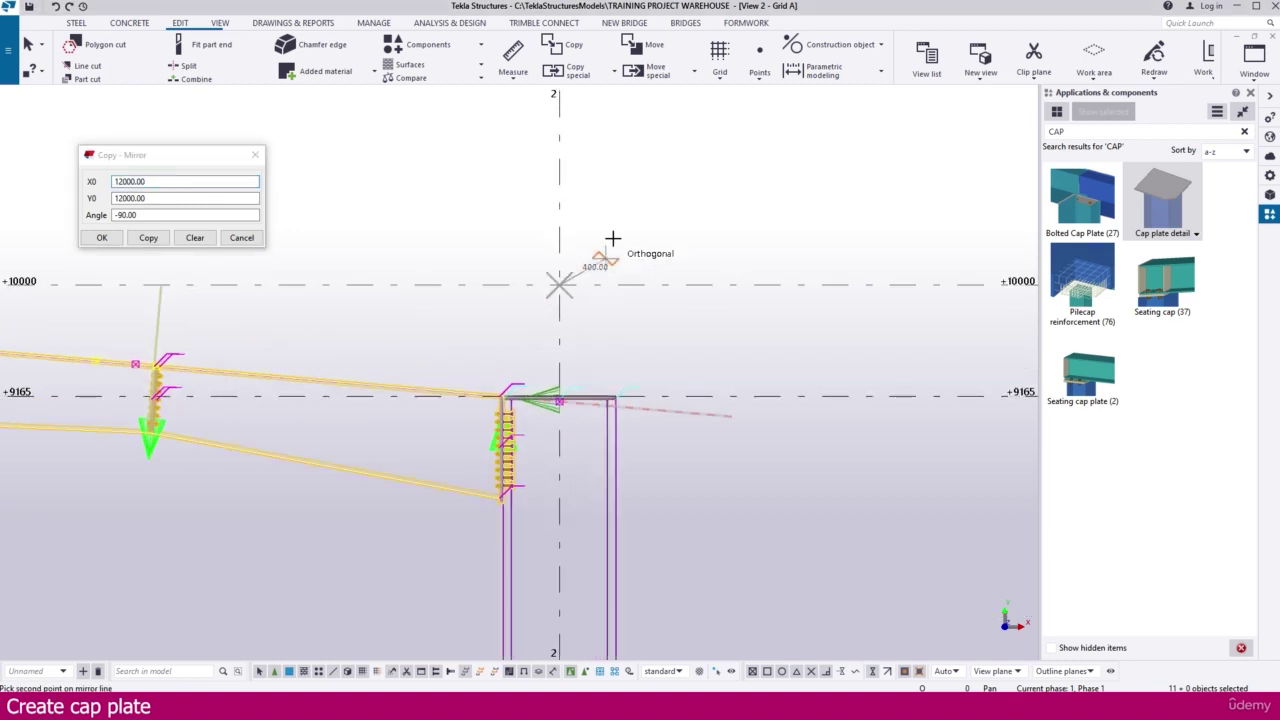
click(150, 236)
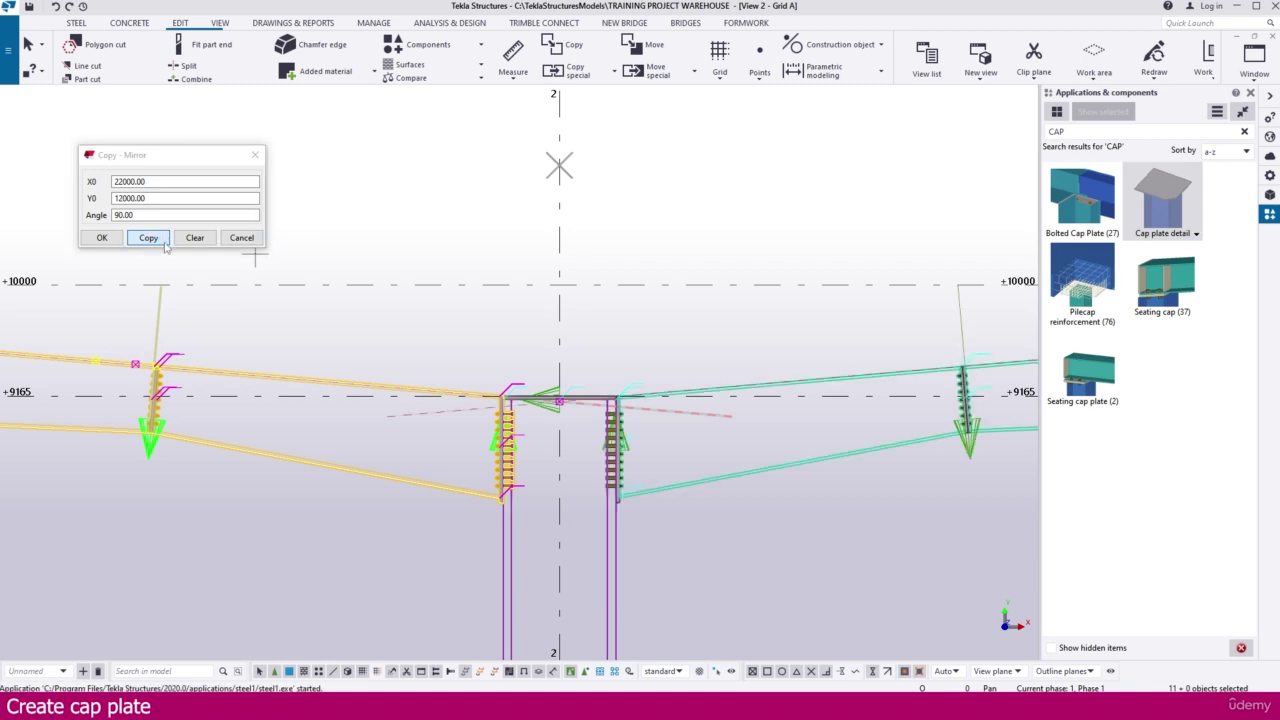
Step: Zoom and pan around the model to inspect the mirrored frame between grids 2 and 3
scroll(349, 382, down, 5)
shift+scroll(529, 434, right, 3)
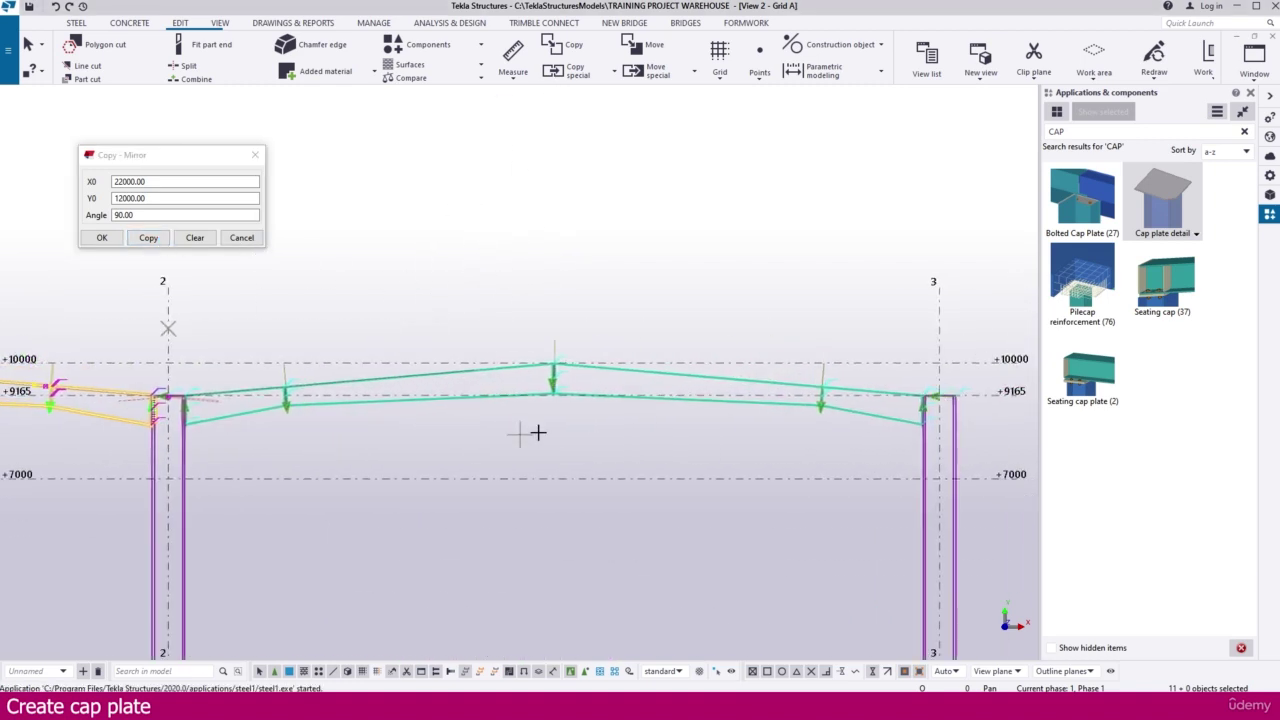
scroll(877, 423, up, 6)
scroll(895, 411, up, 3)
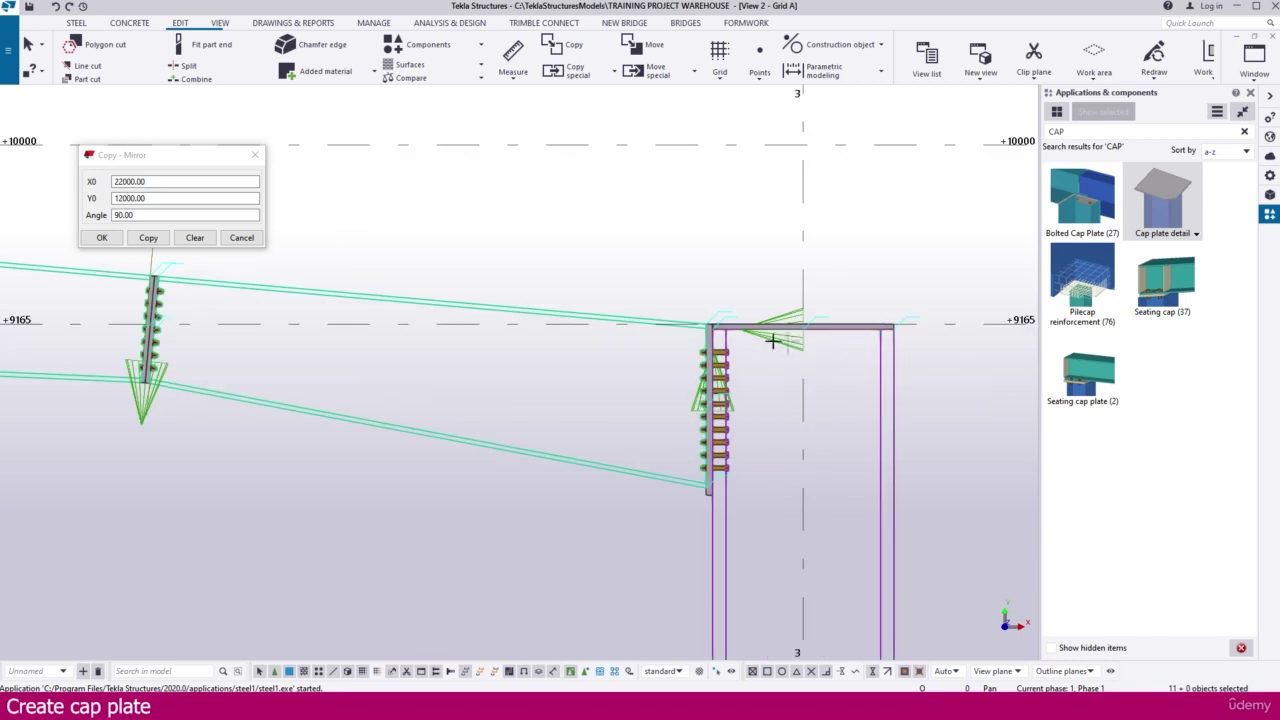
scroll(837, 344, down, 4)
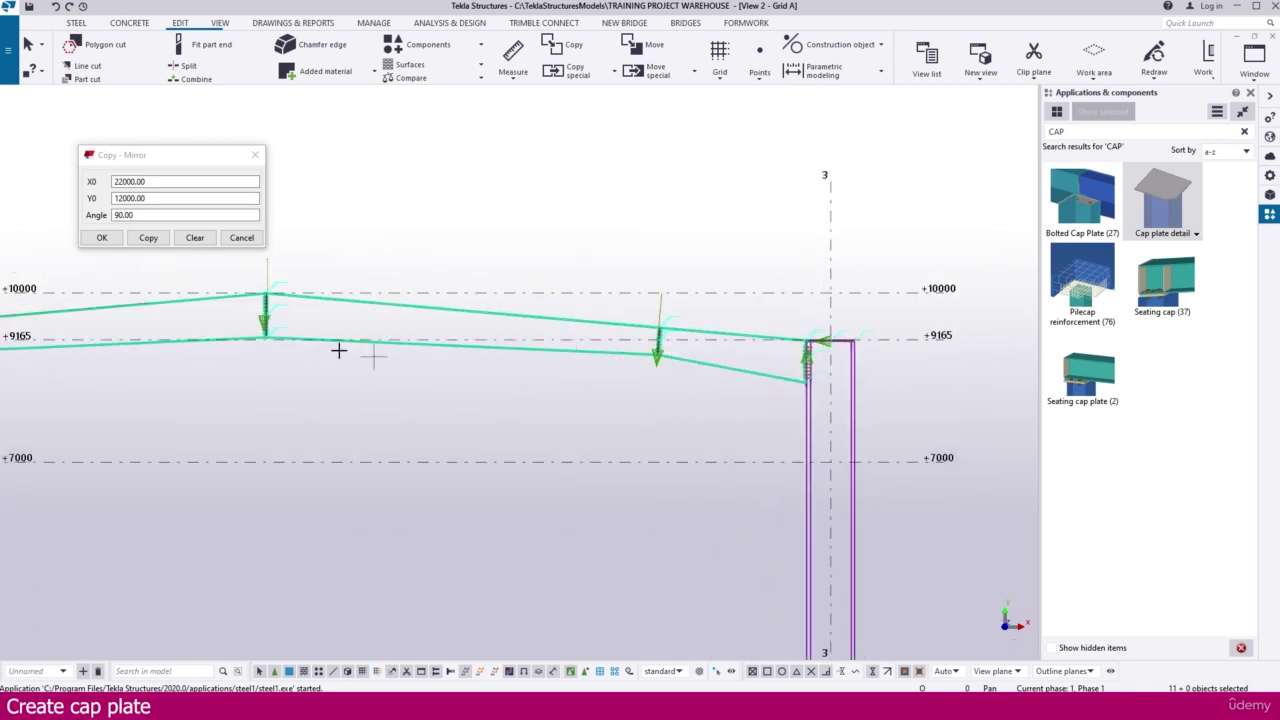
shift+scroll(338, 350, left, 3)
scroll(623, 323, down, 5)
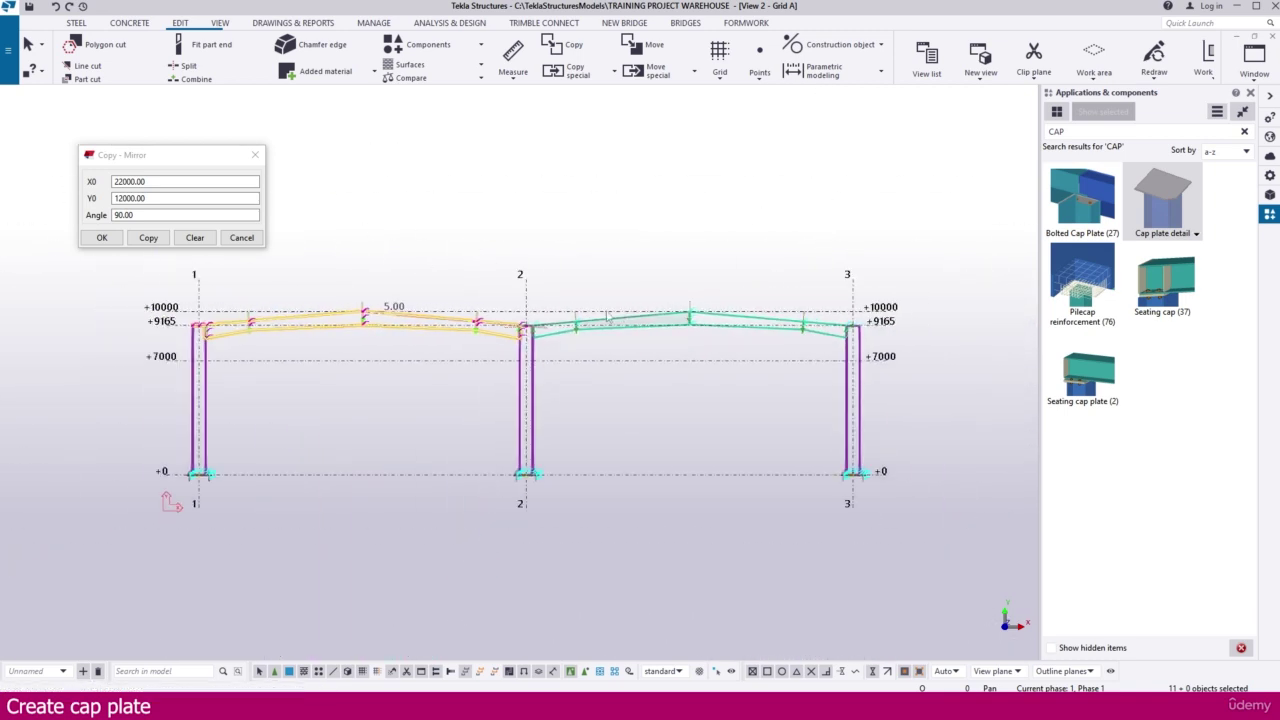
click(386, 343)
scroll(249, 349, up, 2)
scroll(193, 345, up, 4)
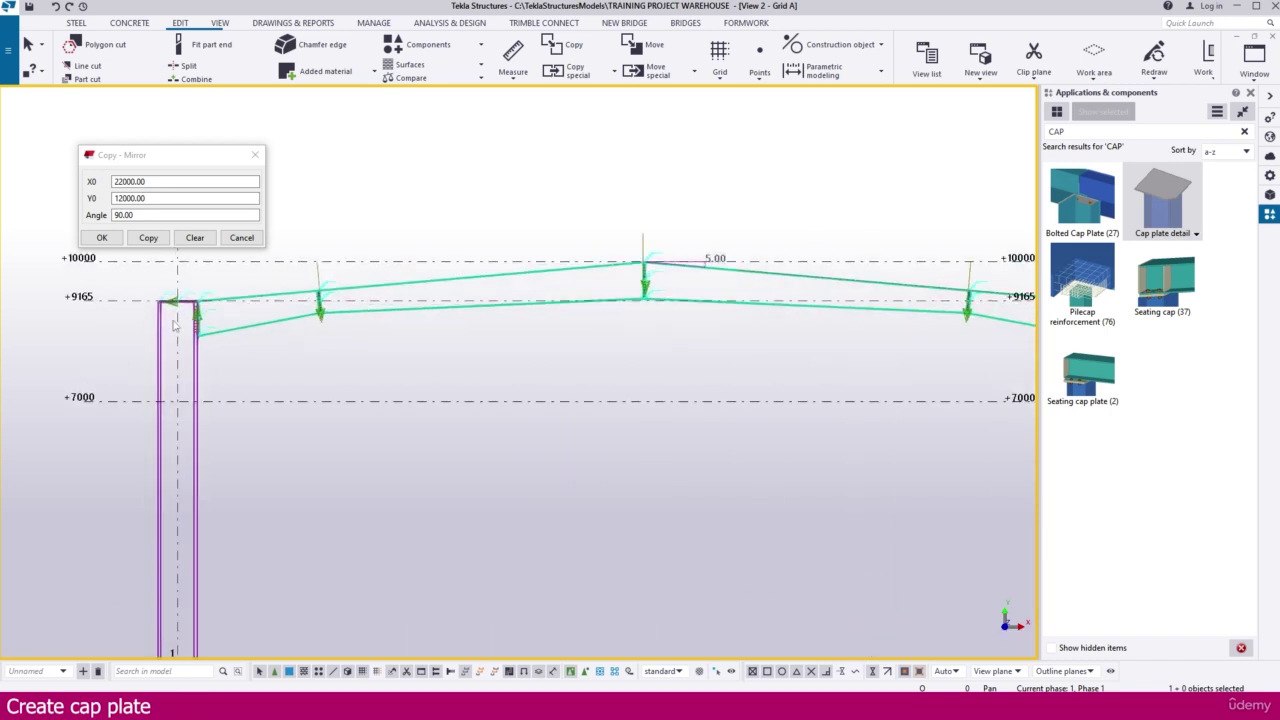
scroll(160, 305, down, 3)
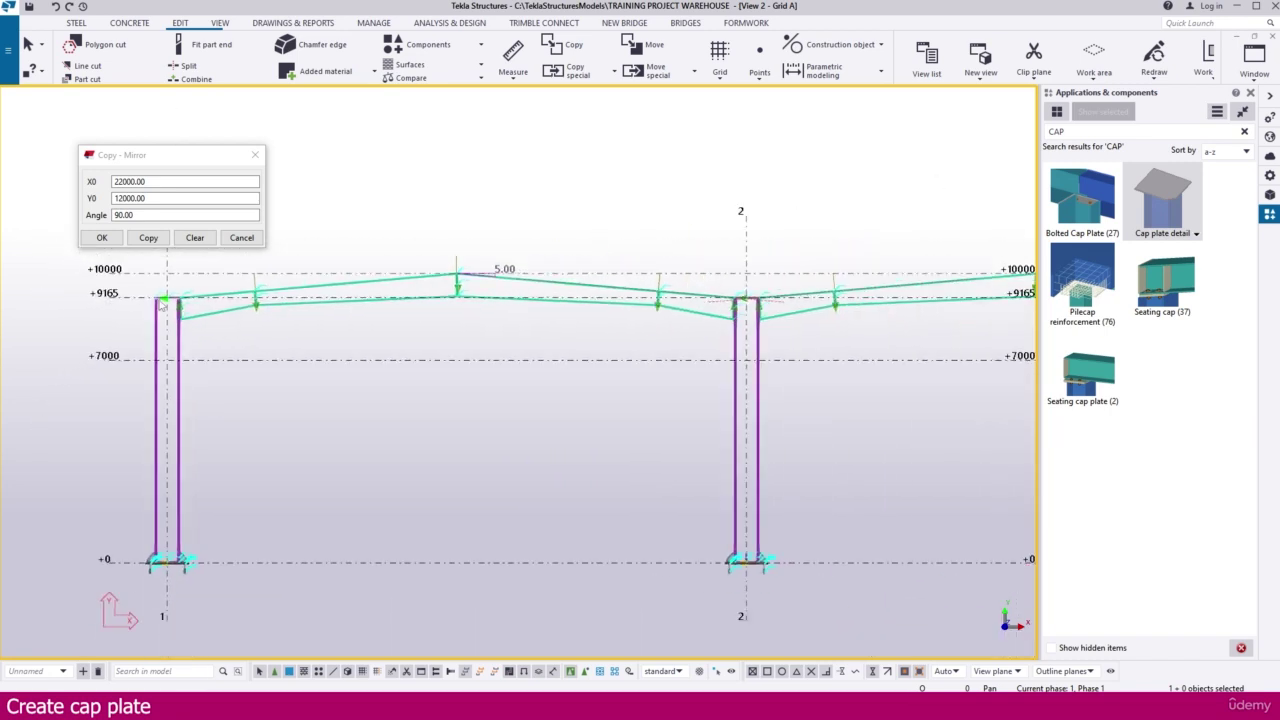
middle_drag(671, 347, 433, 343)
middle_drag(814, 339, 640, 337)
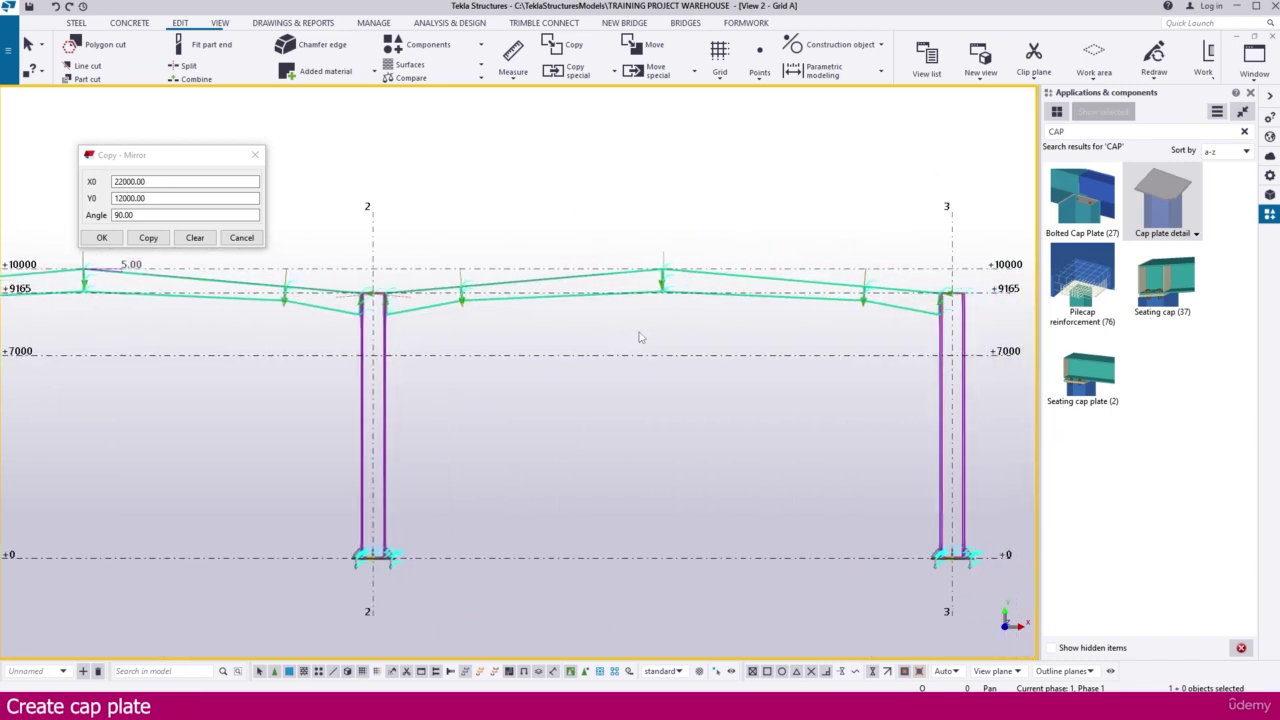